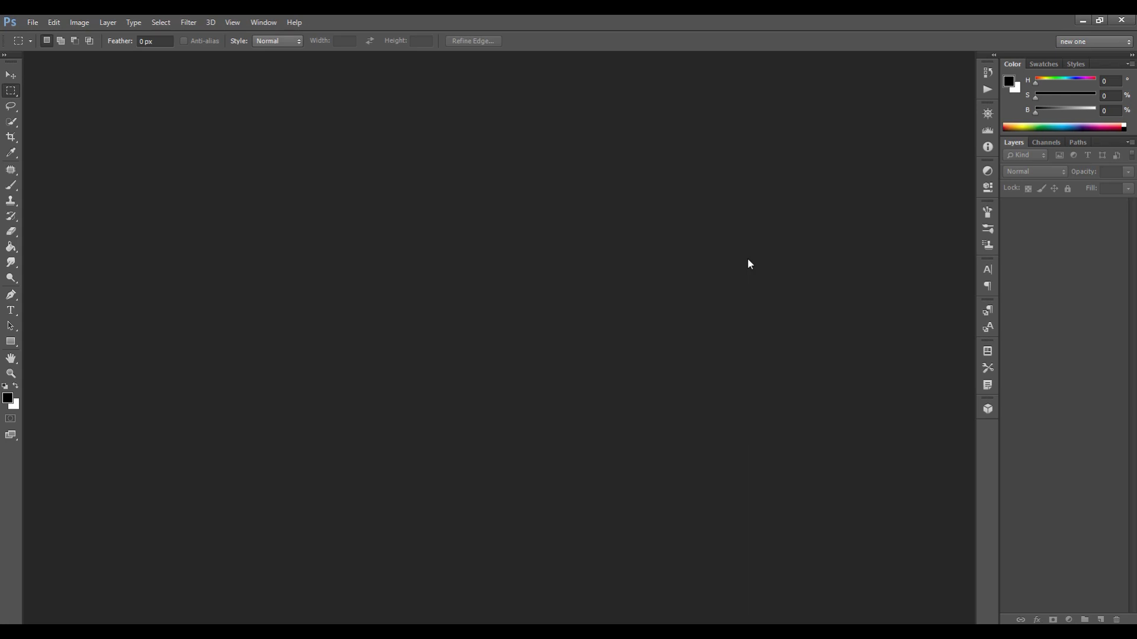
Create a 1280 × 720 px, 72 ppi, RGB document with a white background, fitted on screen.
click(30, 23)
click(43, 38)
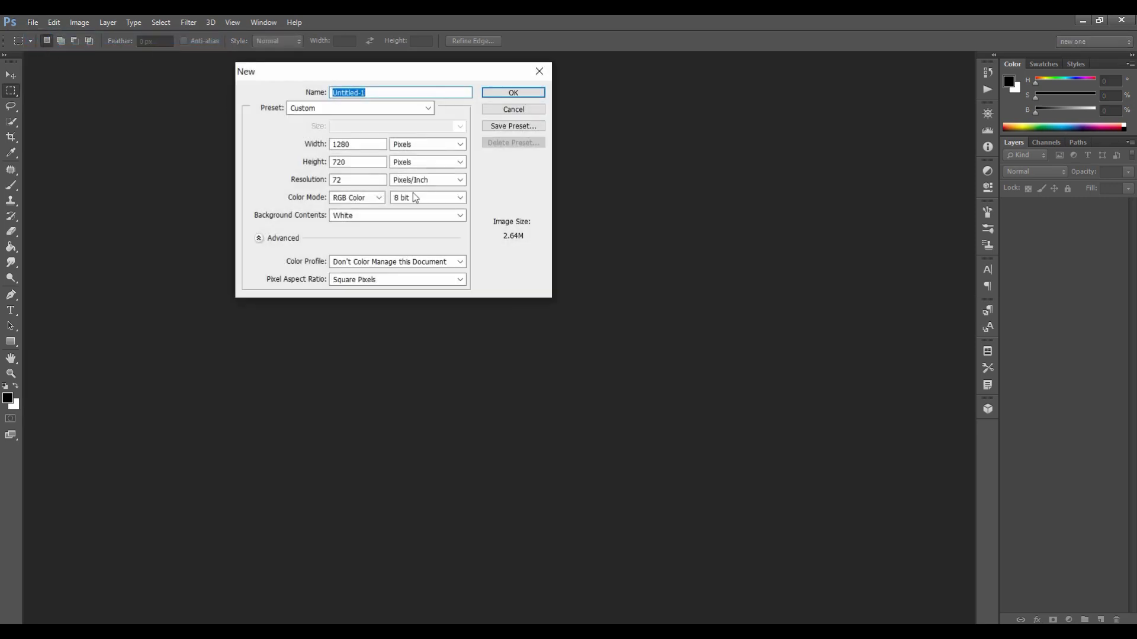
double_click(358, 143)
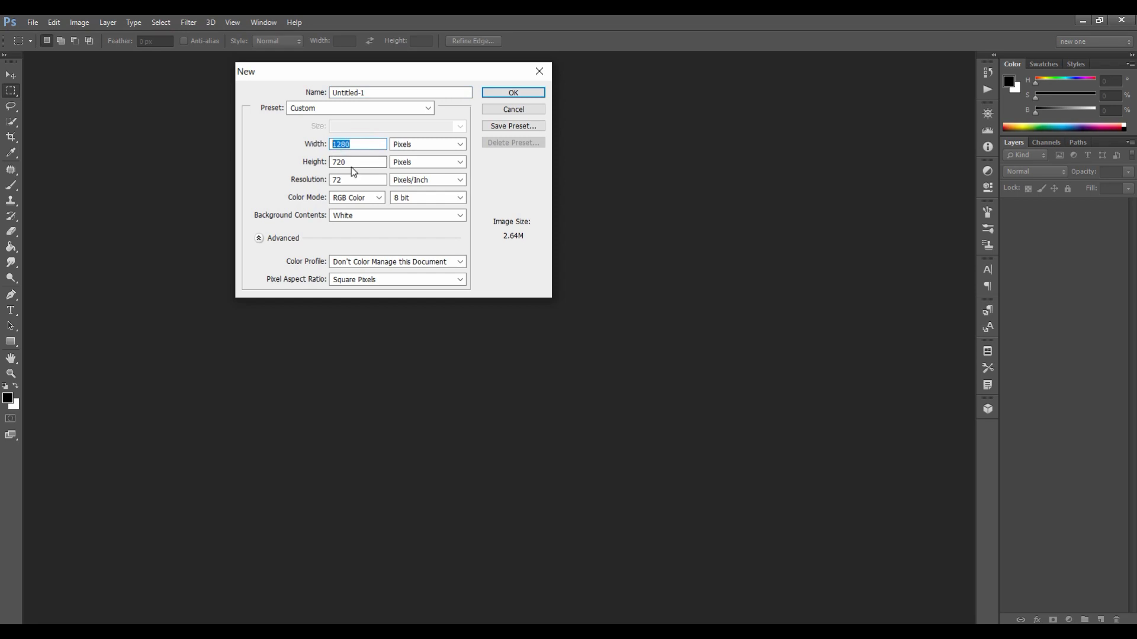
double_click(355, 162)
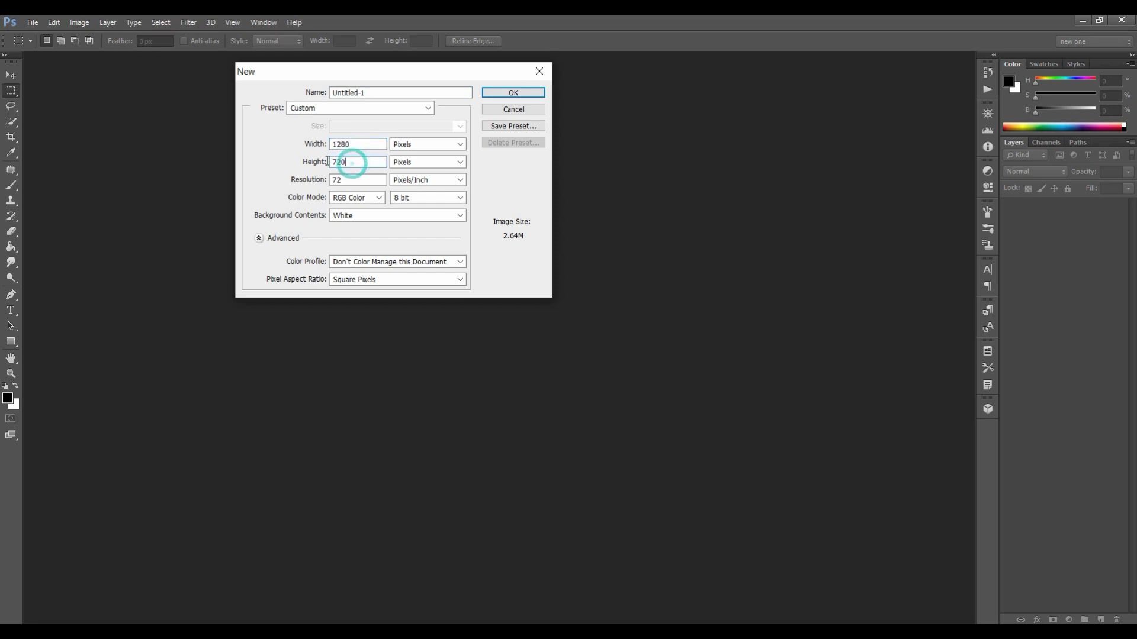
click(414, 144)
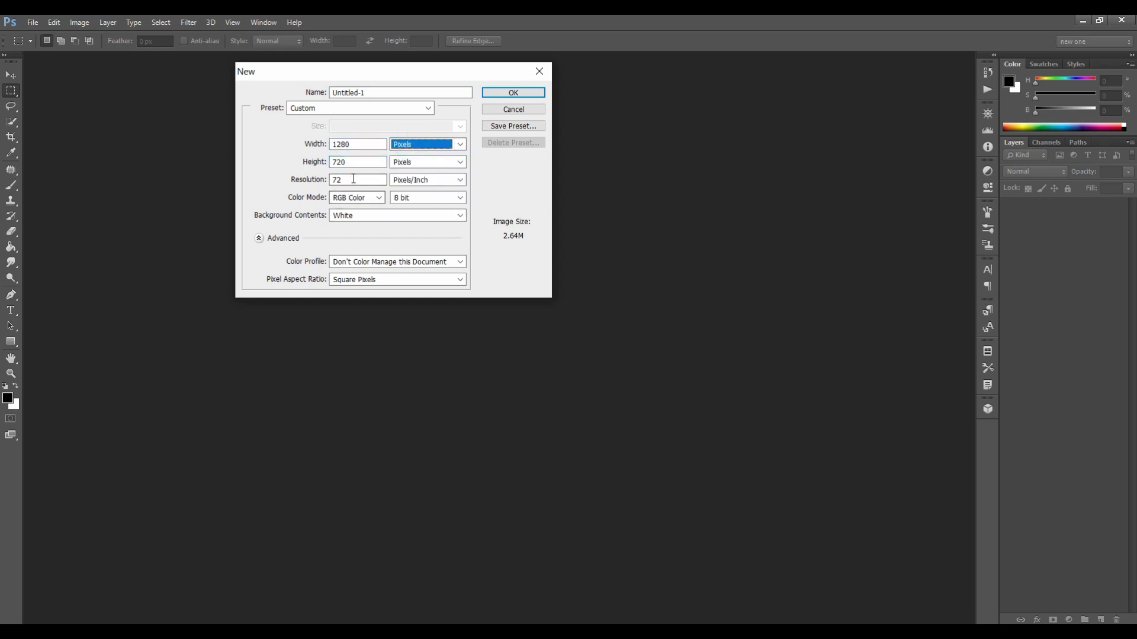
double_click(353, 180)
click(363, 202)
click(352, 224)
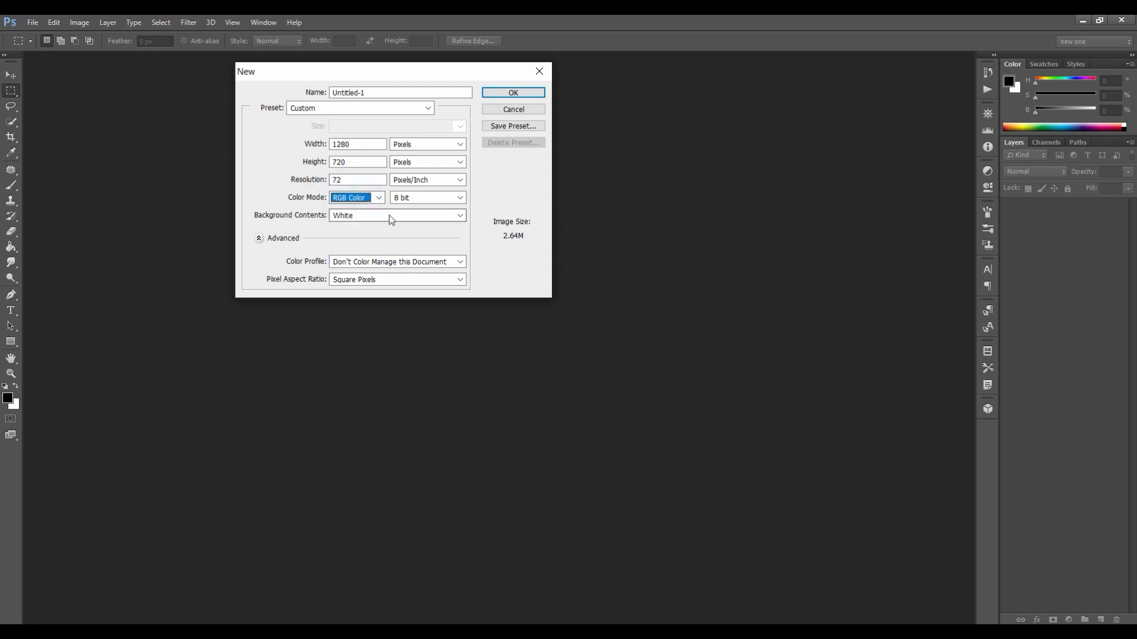
click(392, 214)
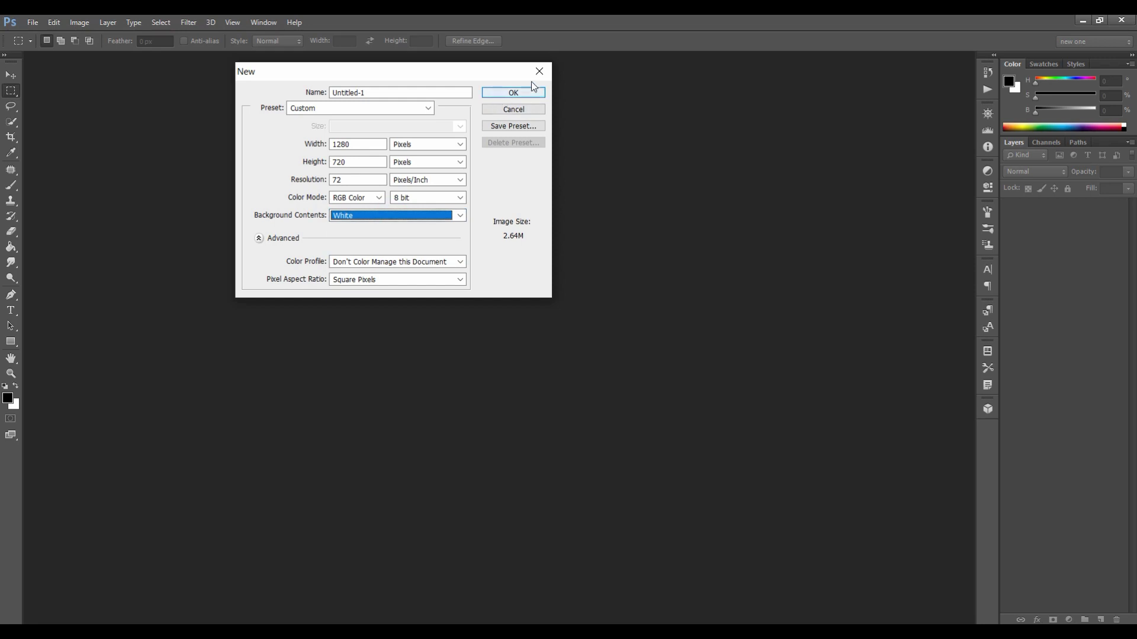
click(514, 93)
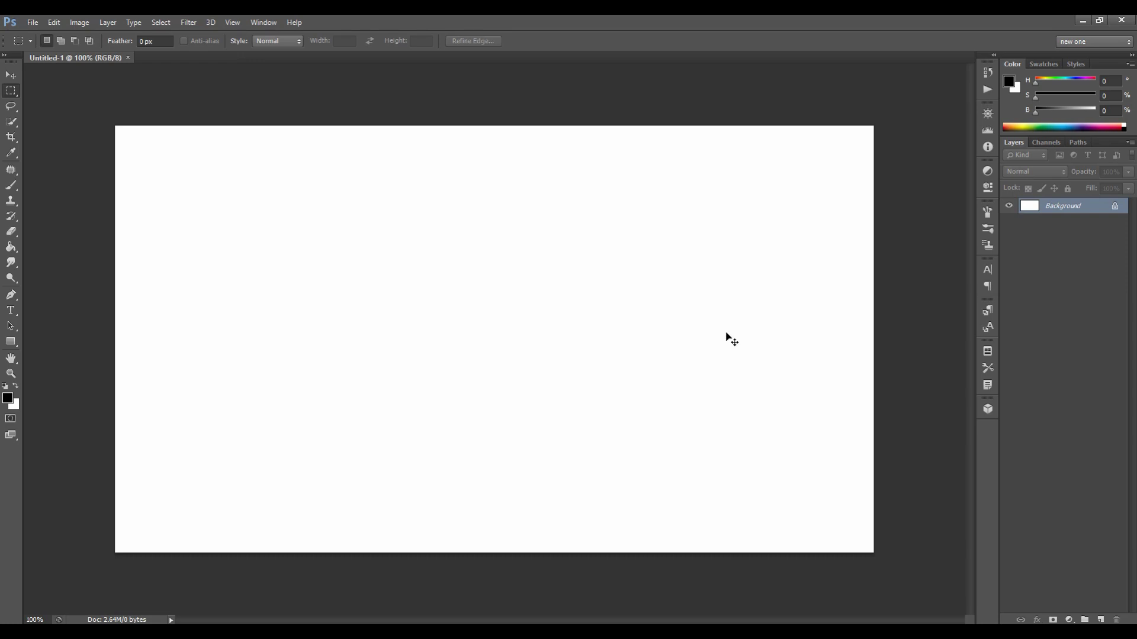
key(ctrl+0)
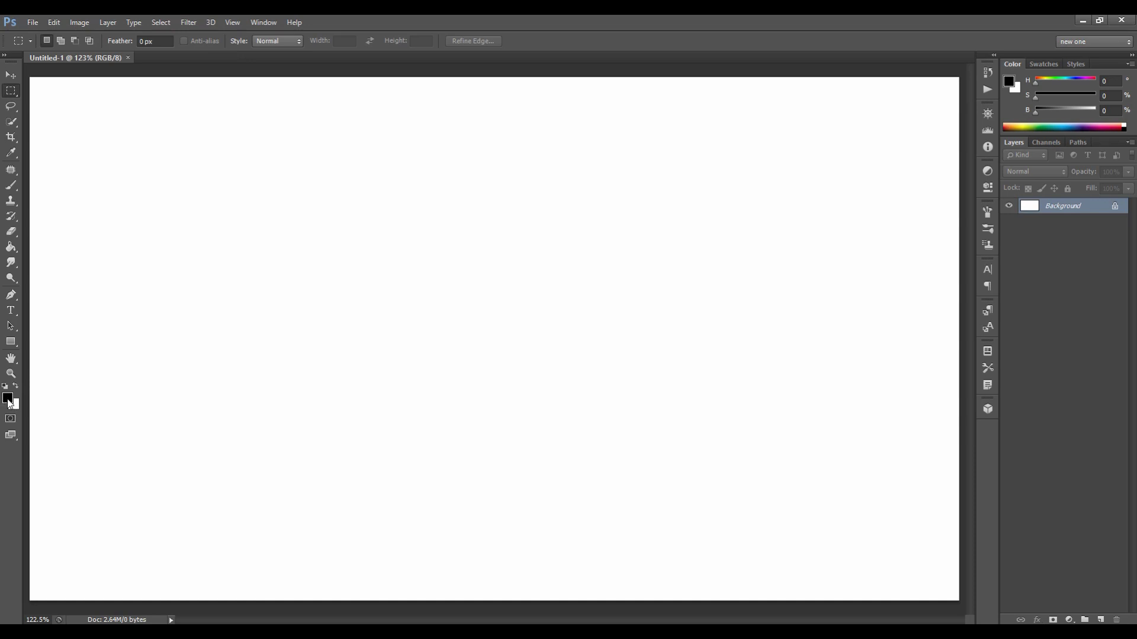
Set the foreground colour to hex e2d7c0 and fill the canvas with it using the Paint Bucket.
click(8, 399)
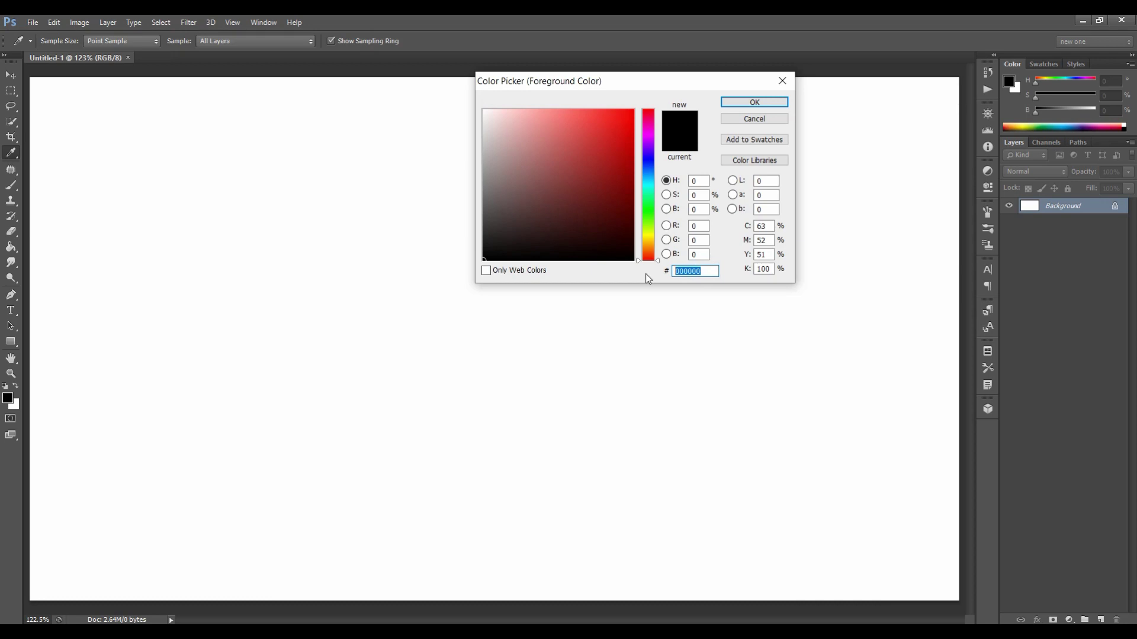
text(e2d)
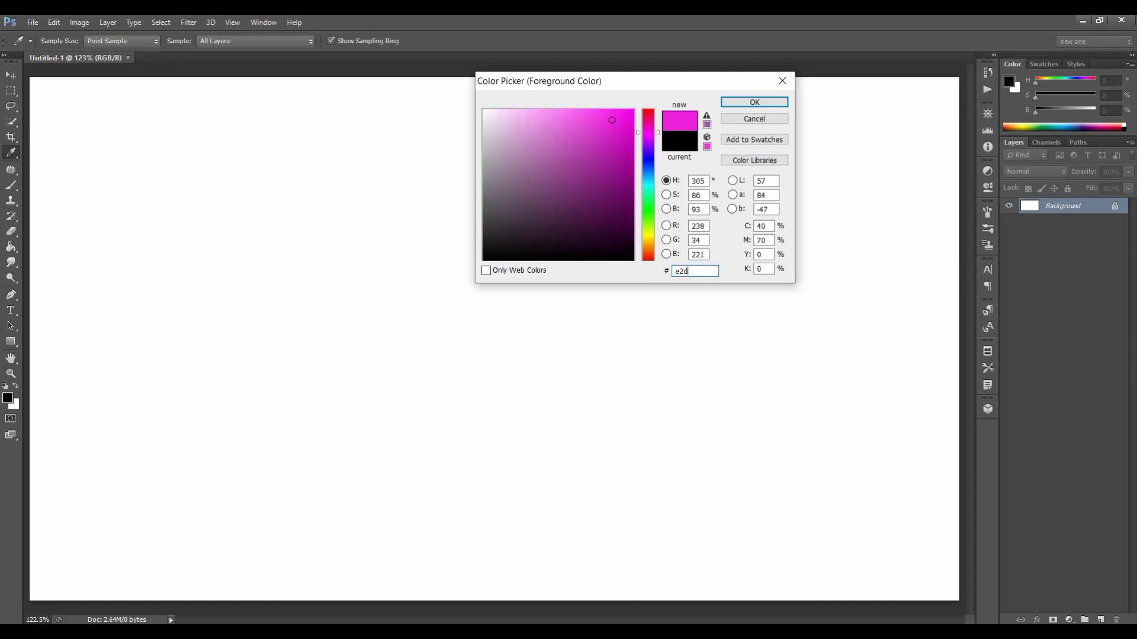
text(7c0)
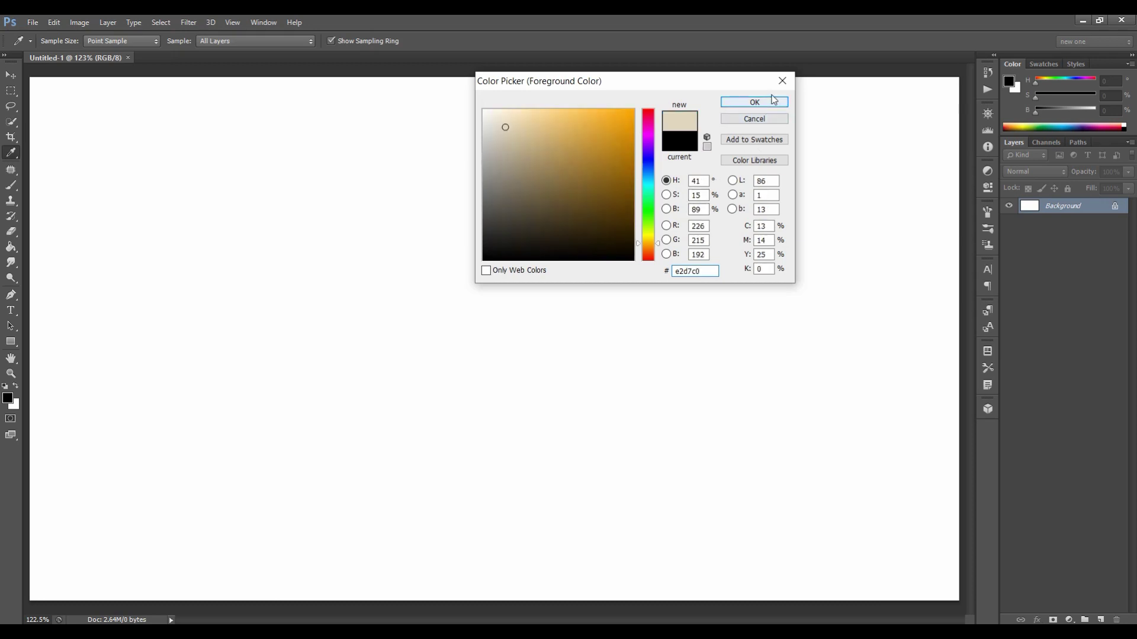
click(769, 104)
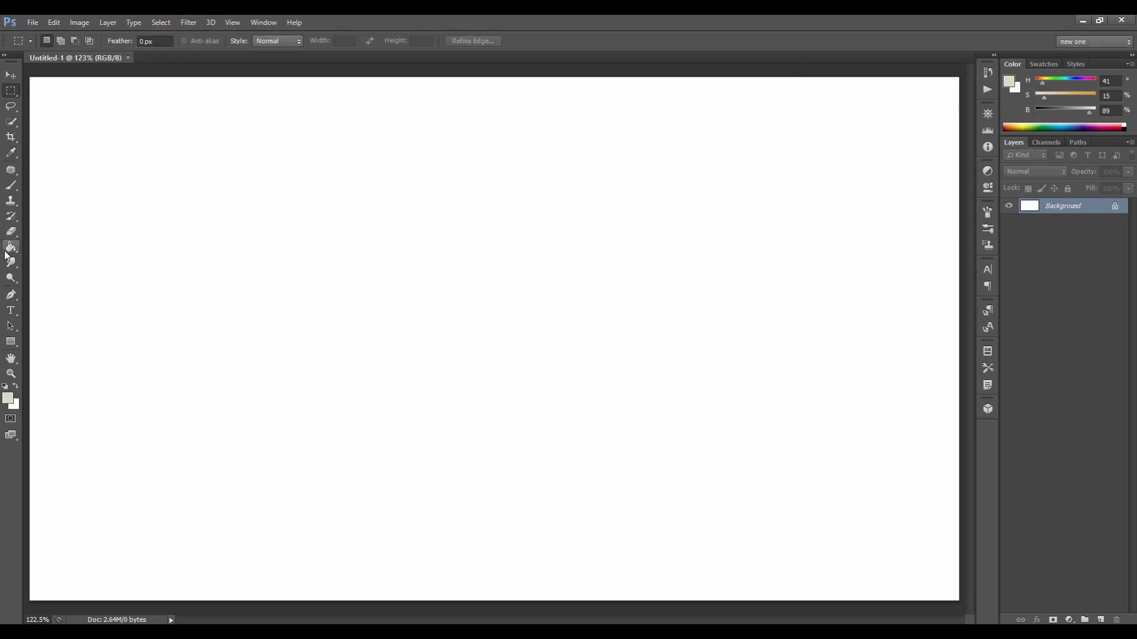
click(11, 248)
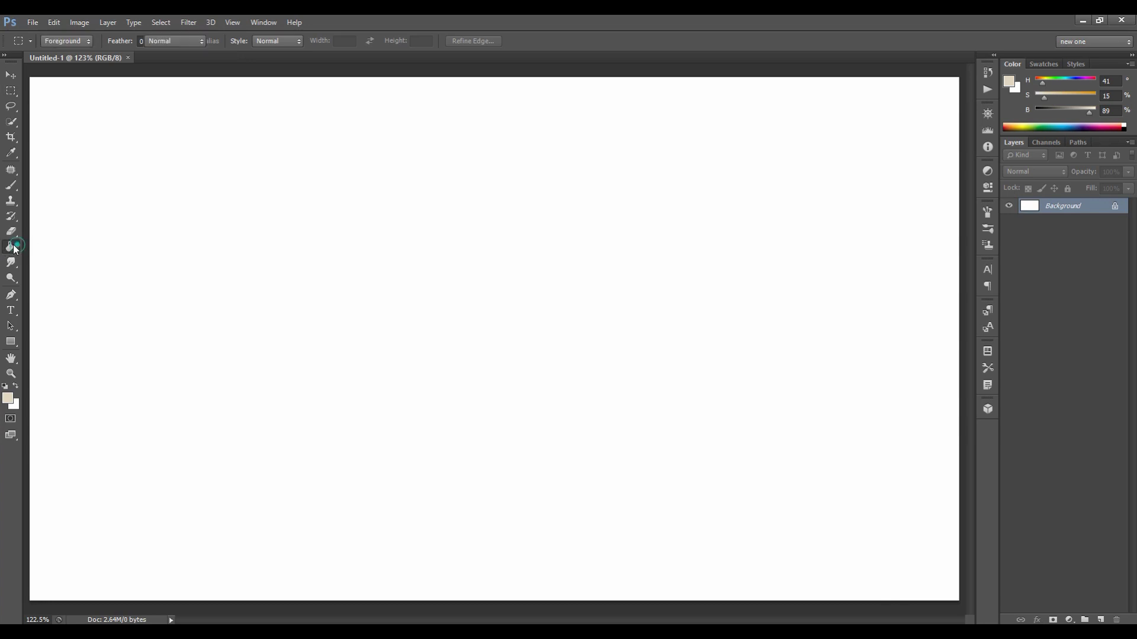
click(519, 275)
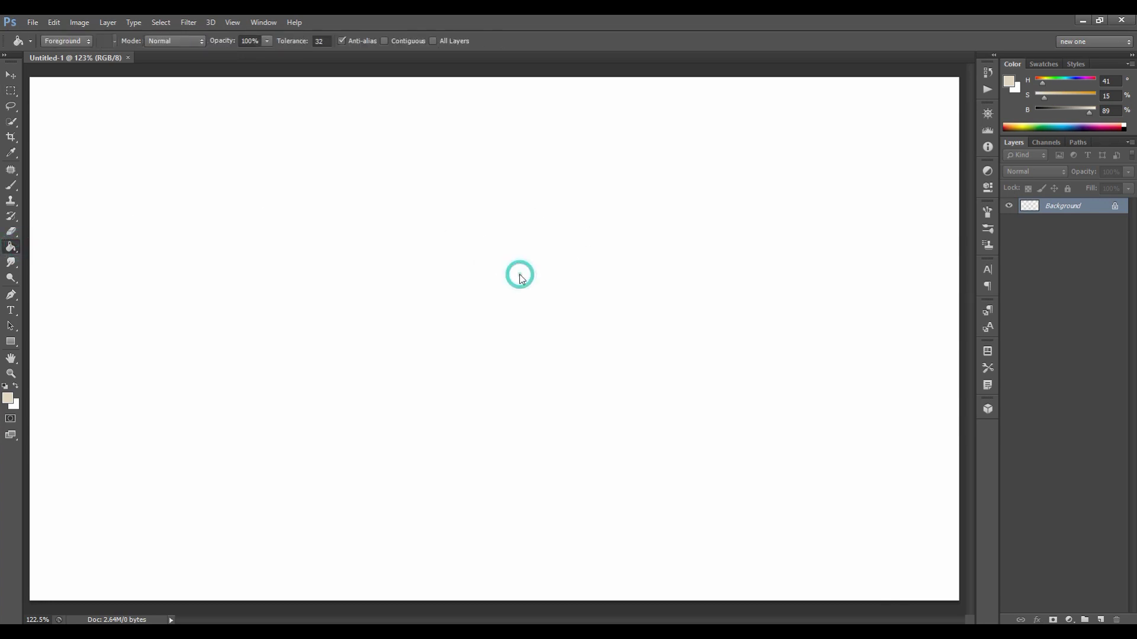
Convert the Background into Layer 0, then into a smart object.
right_click(1069, 214)
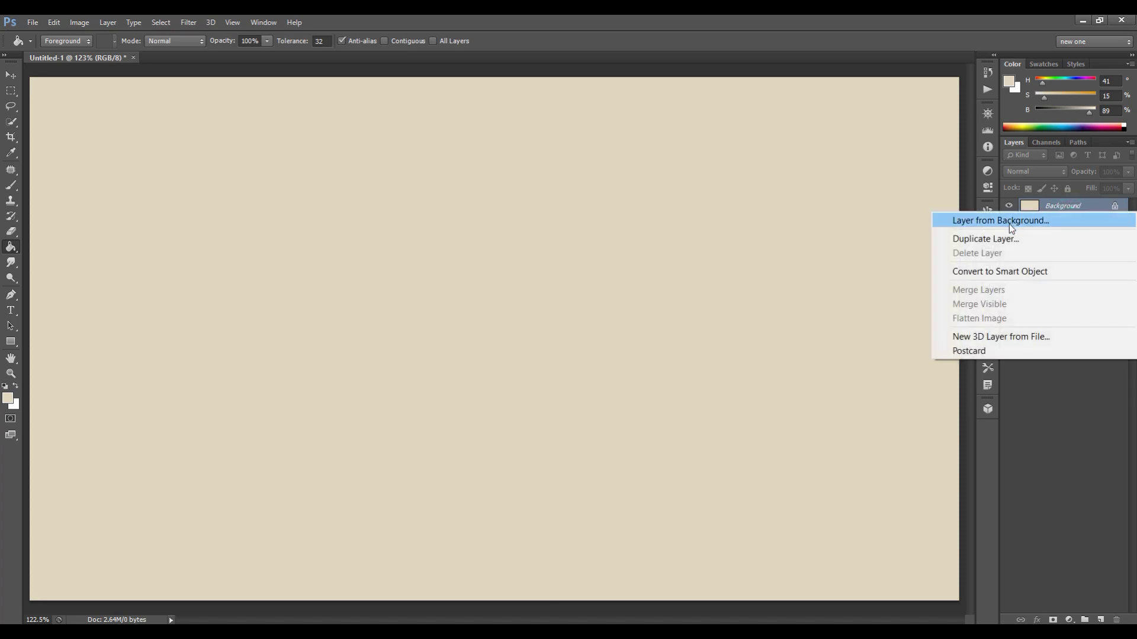
click(1041, 225)
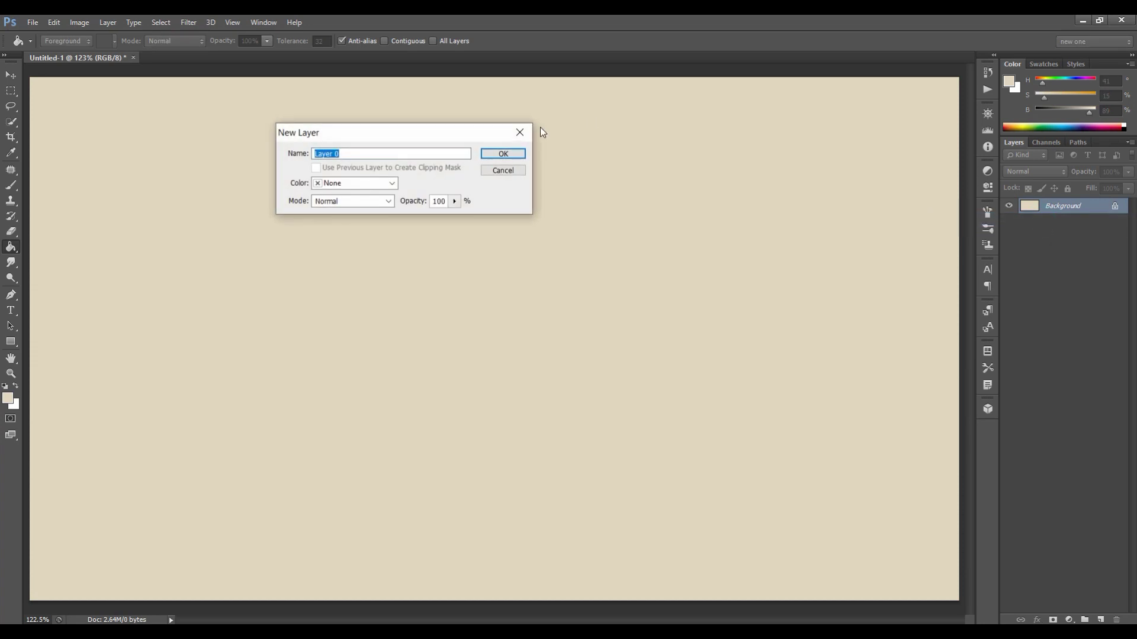
click(510, 155)
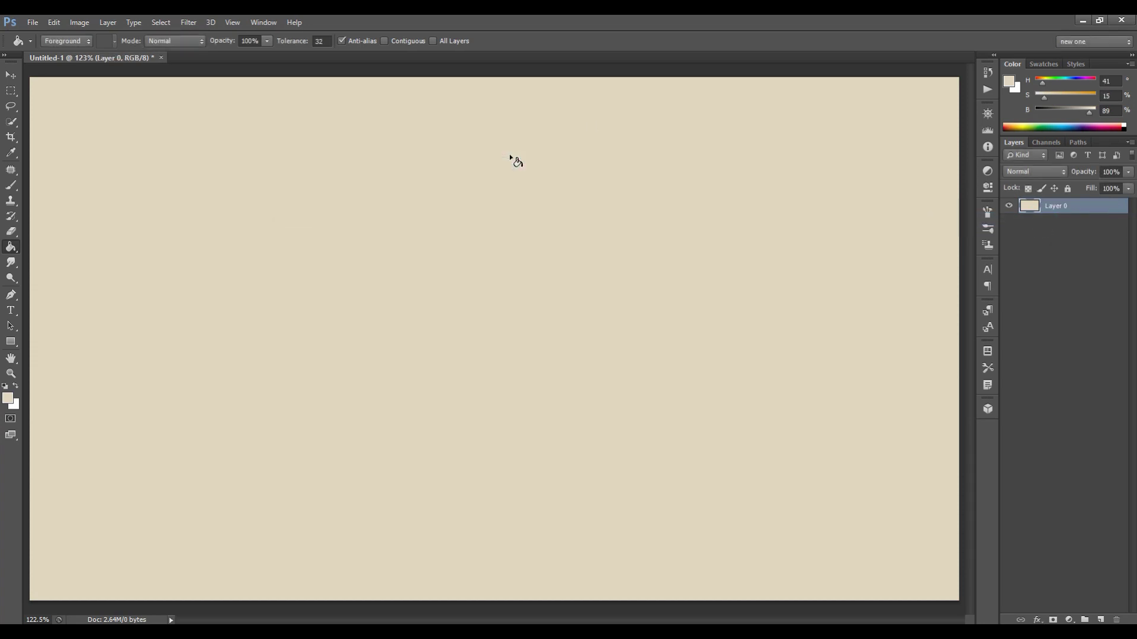
right_click(1073, 216)
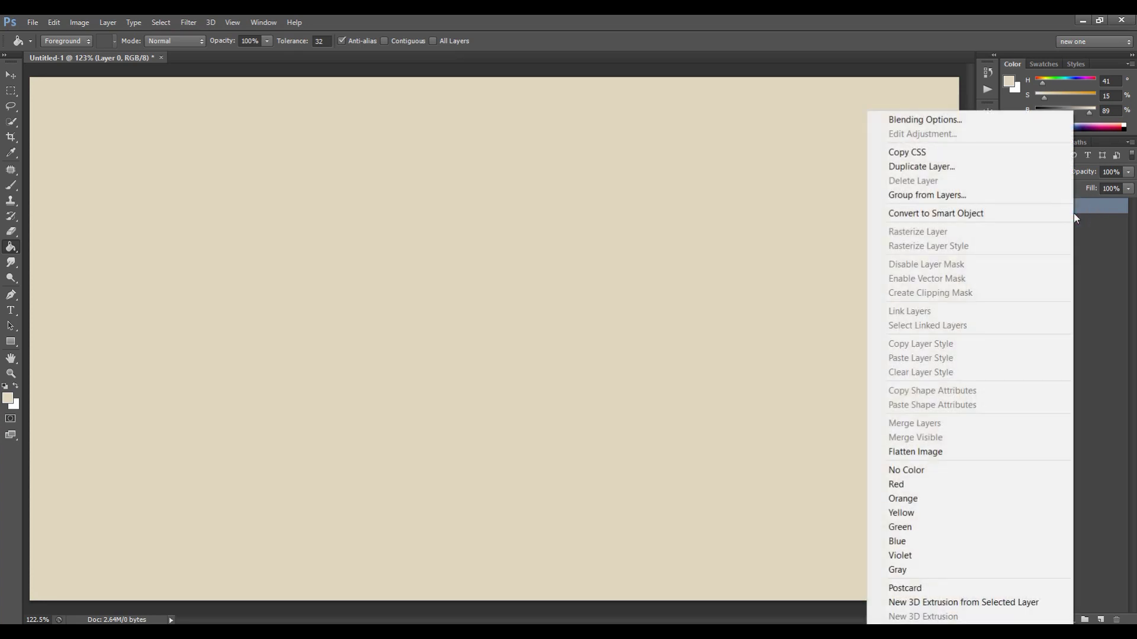
click(993, 215)
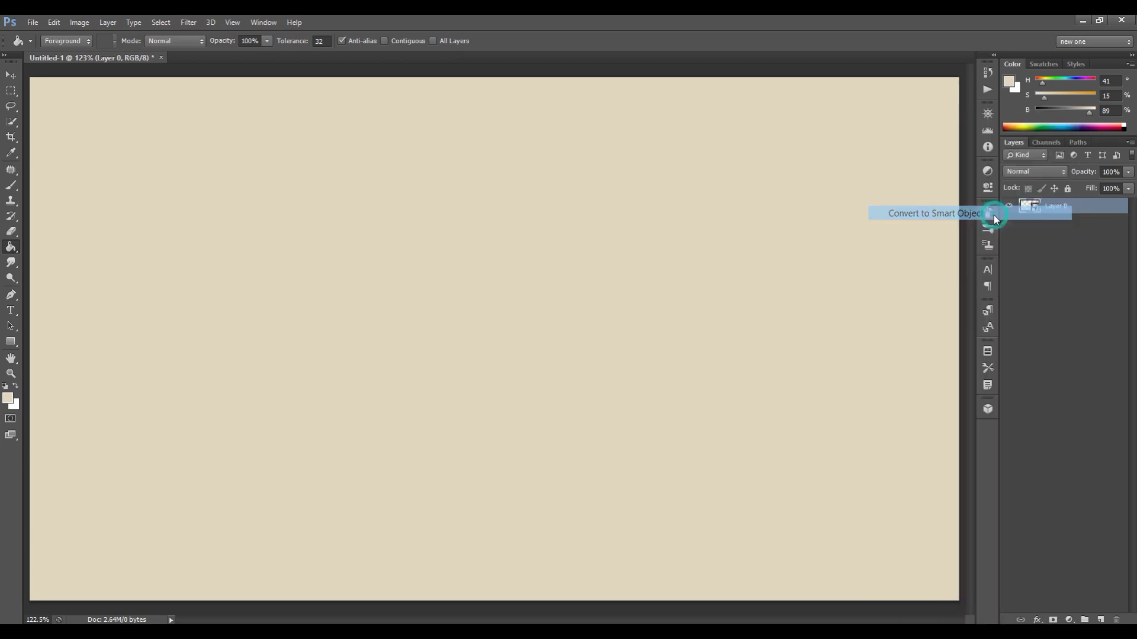
Apply monochromatic Add Noise to Layer 0.
click(189, 22)
mouse_move(201, 201)
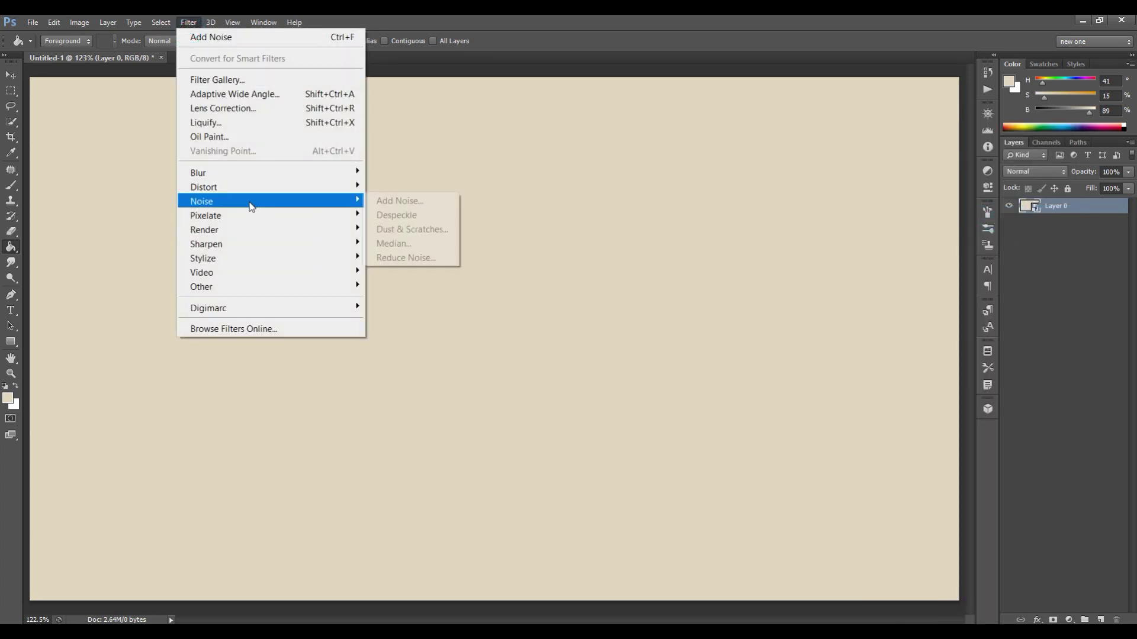
click(411, 204)
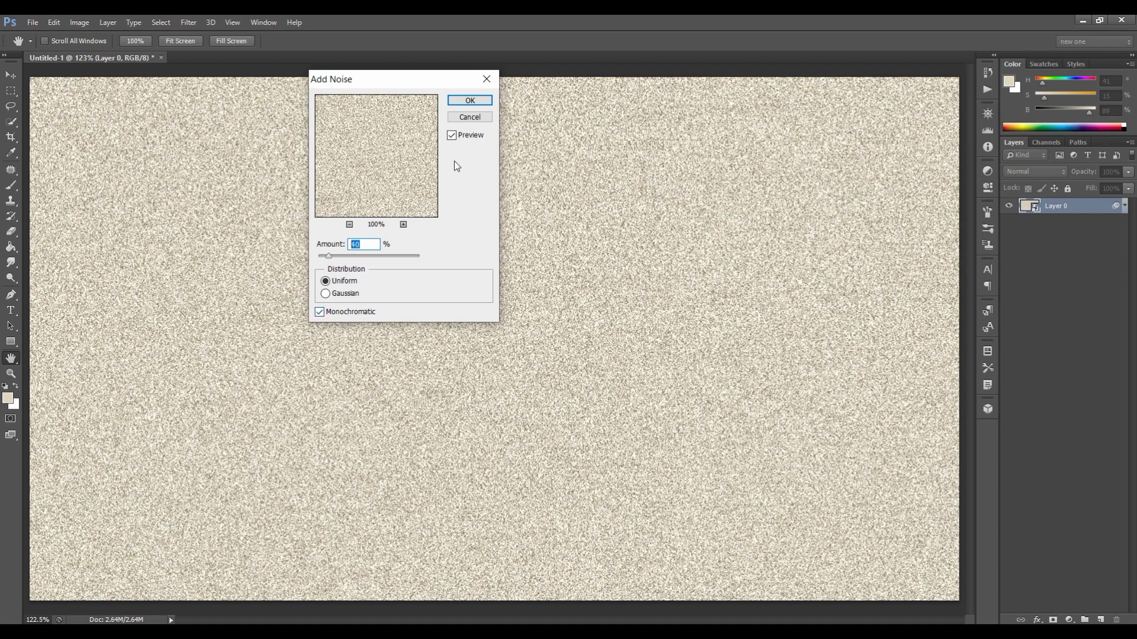
click(469, 101)
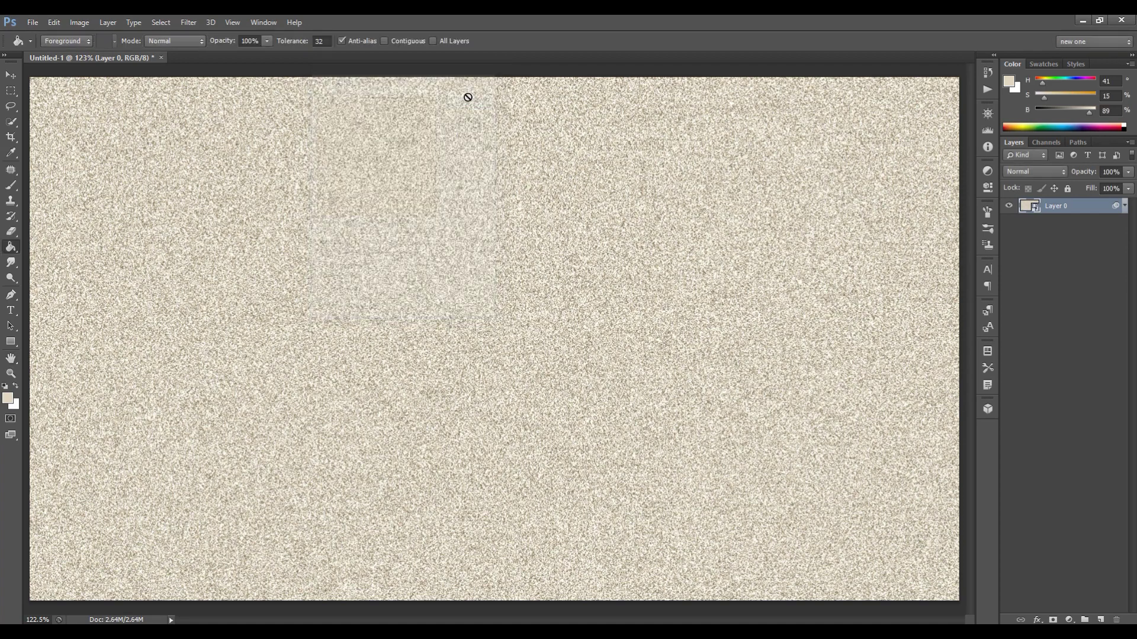
Apply a Motion Blur with angle 0° and distance 45 pixels.
click(188, 24)
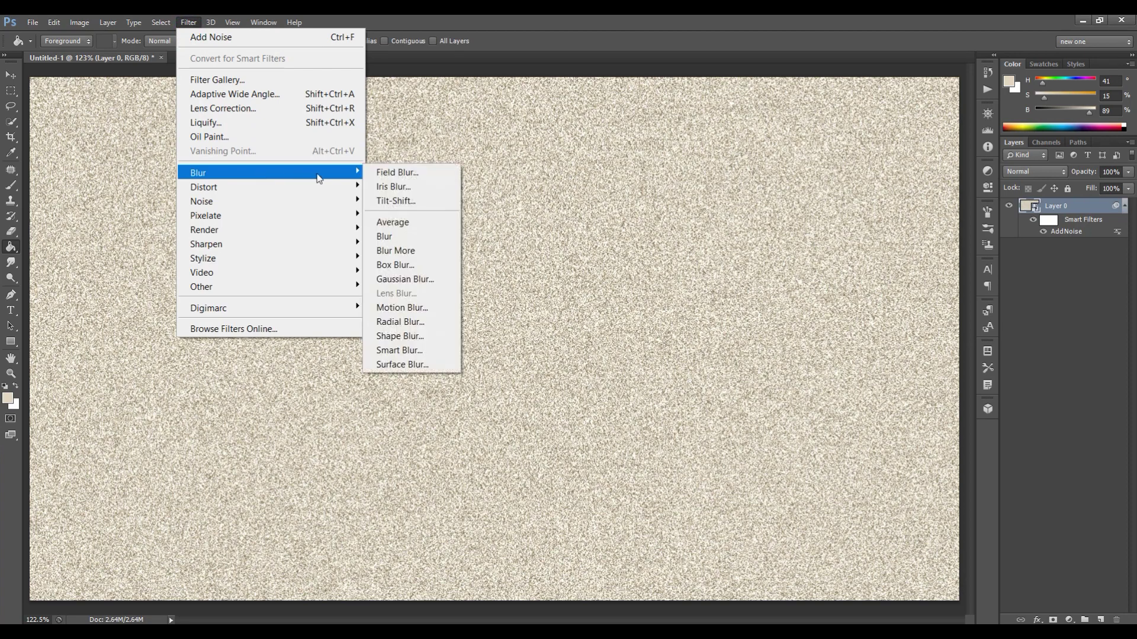
mouse_move(266, 173)
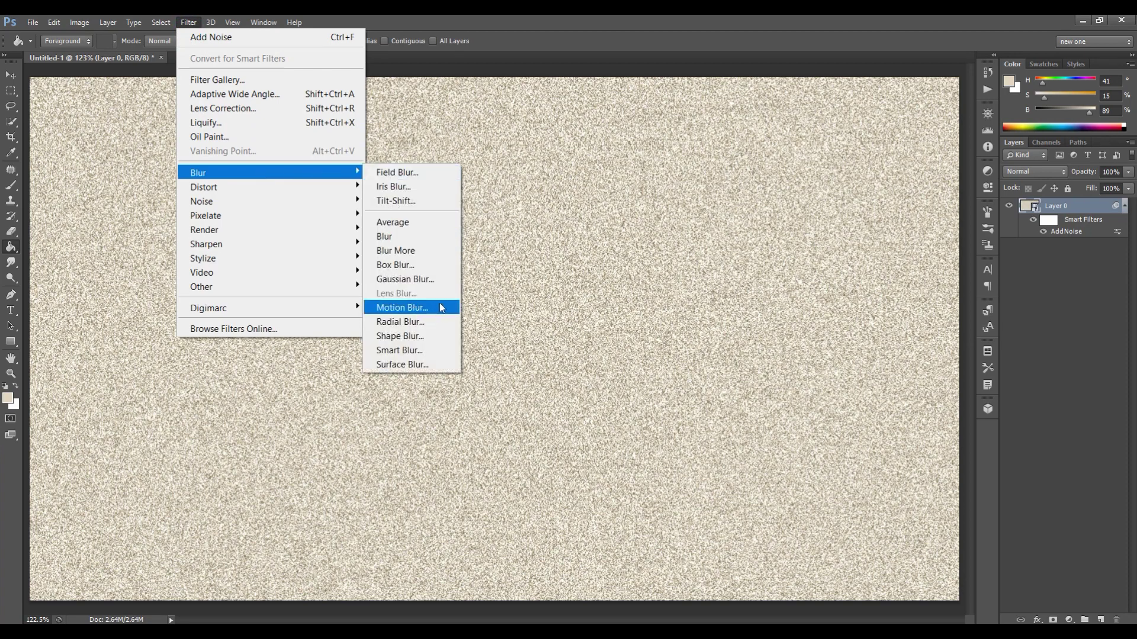
click(417, 309)
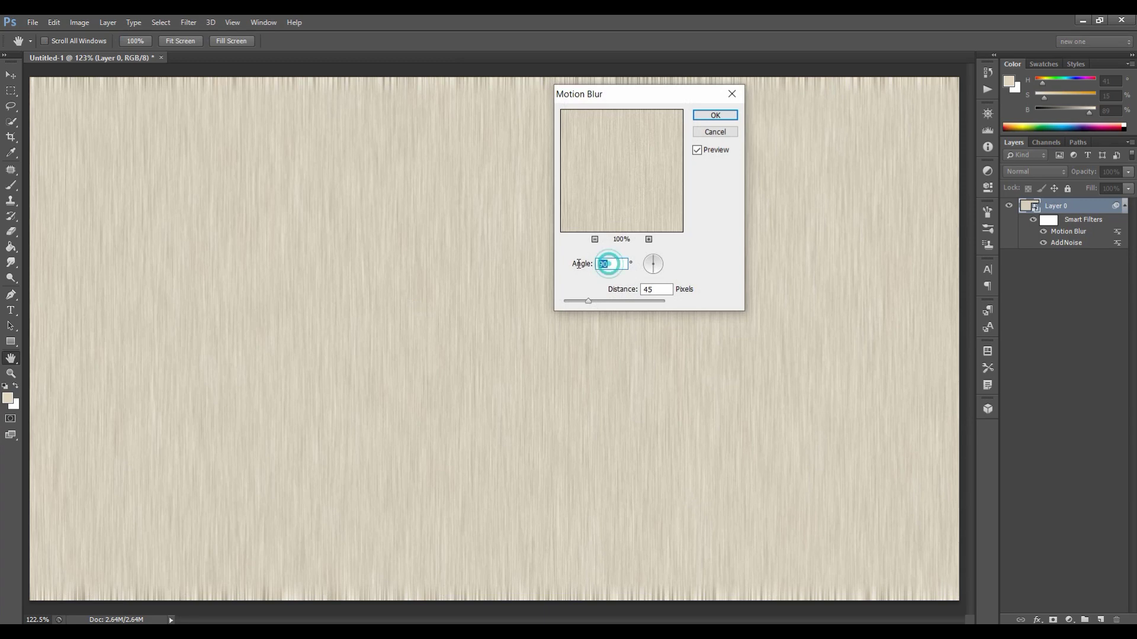
text(0)
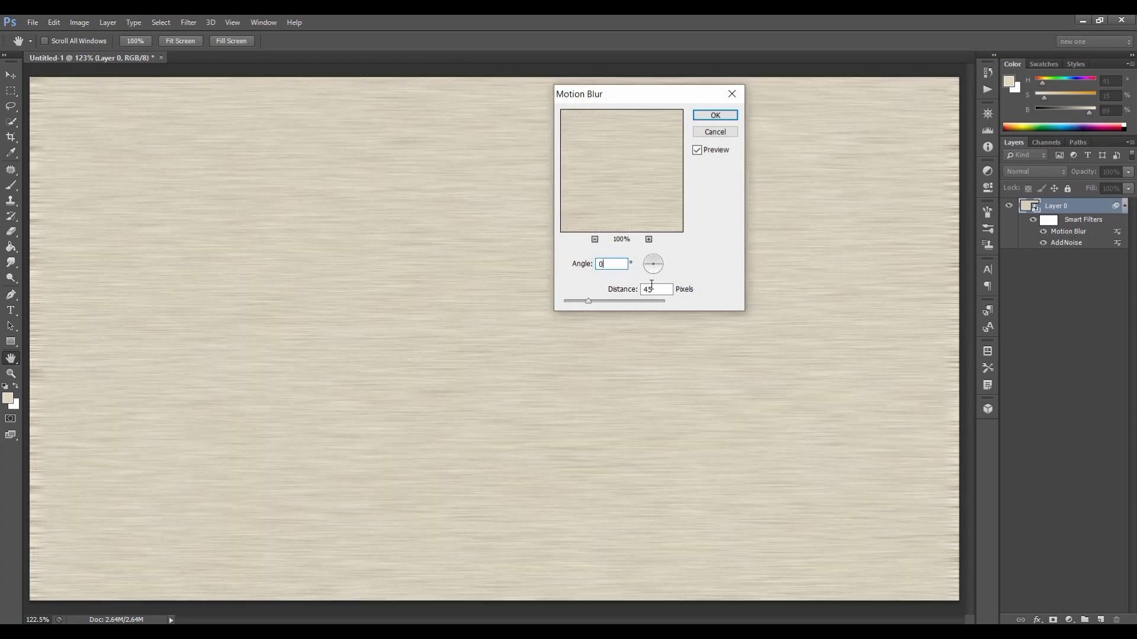
double_click(653, 289)
click(719, 115)
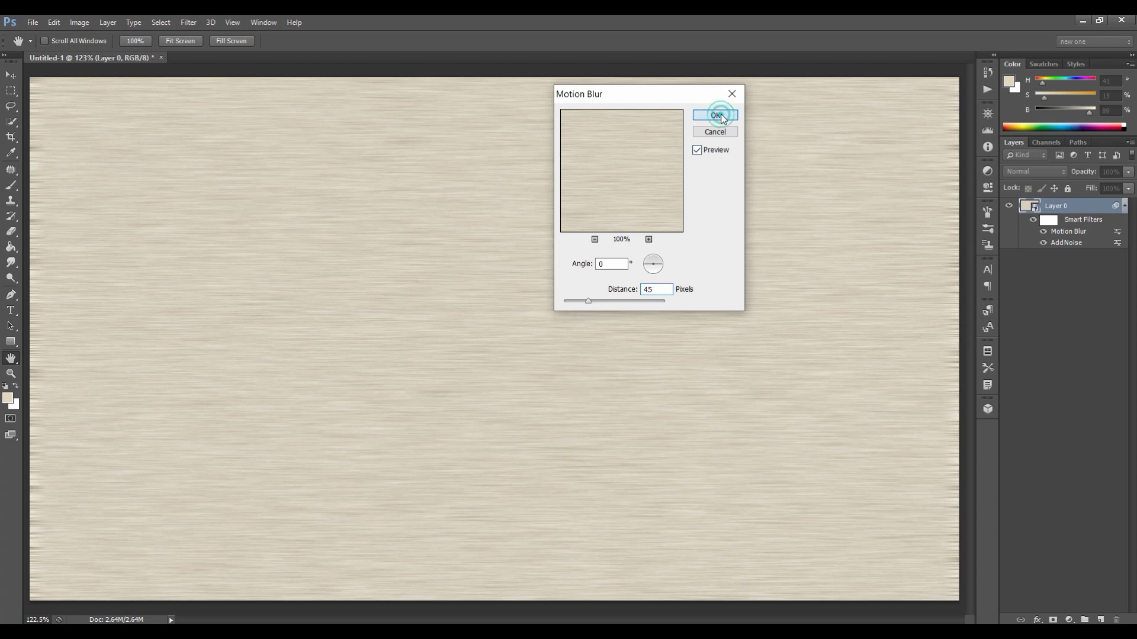
key(g)
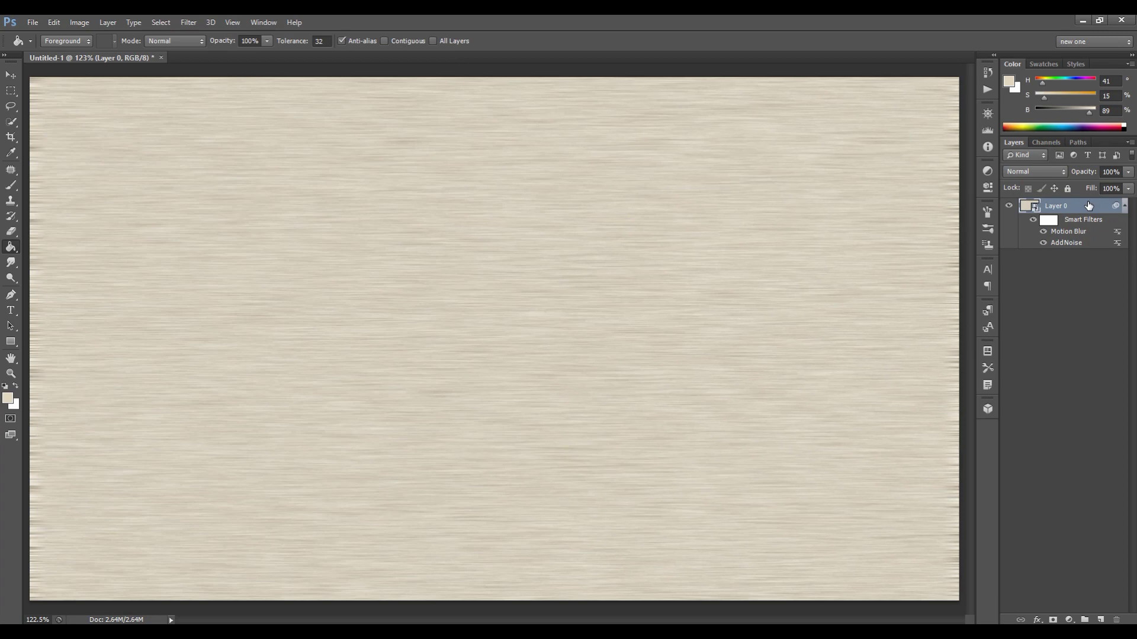
Duplicate the layer with Ctrl+J and change the copy's Motion Blur angle to 90°.
key(ctrl+j)
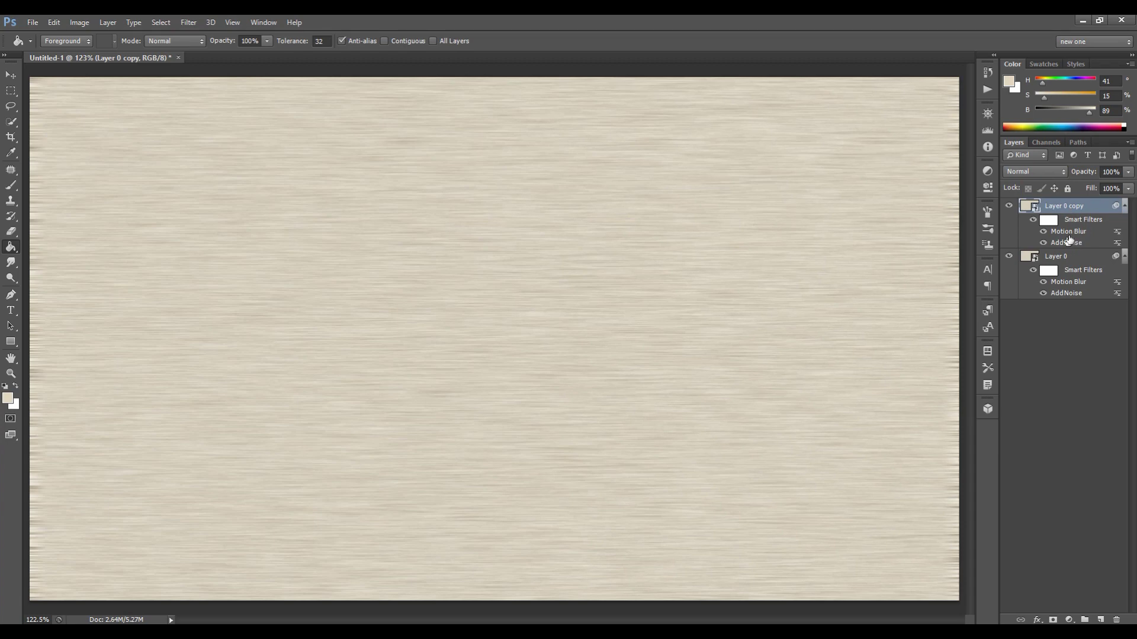
double_click(1068, 232)
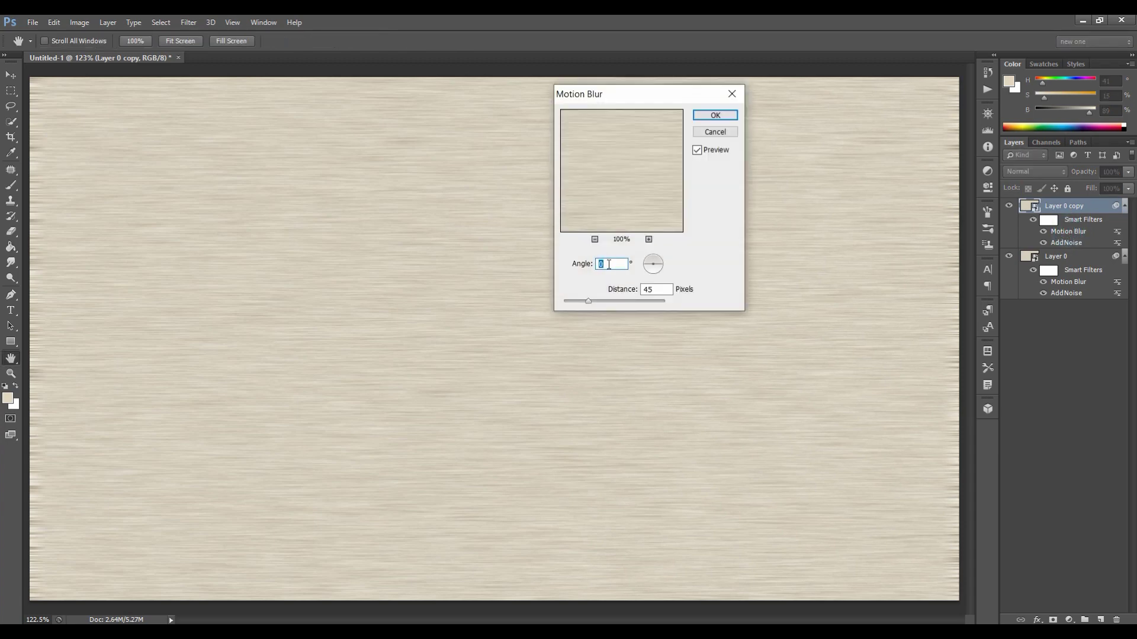
text(90)
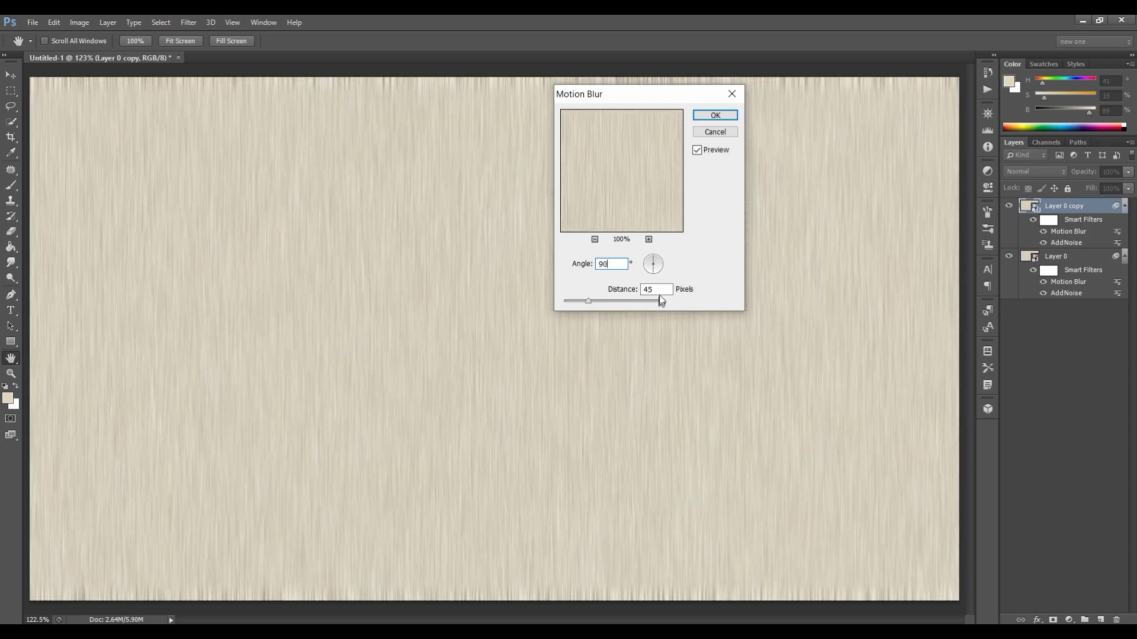
click(716, 116)
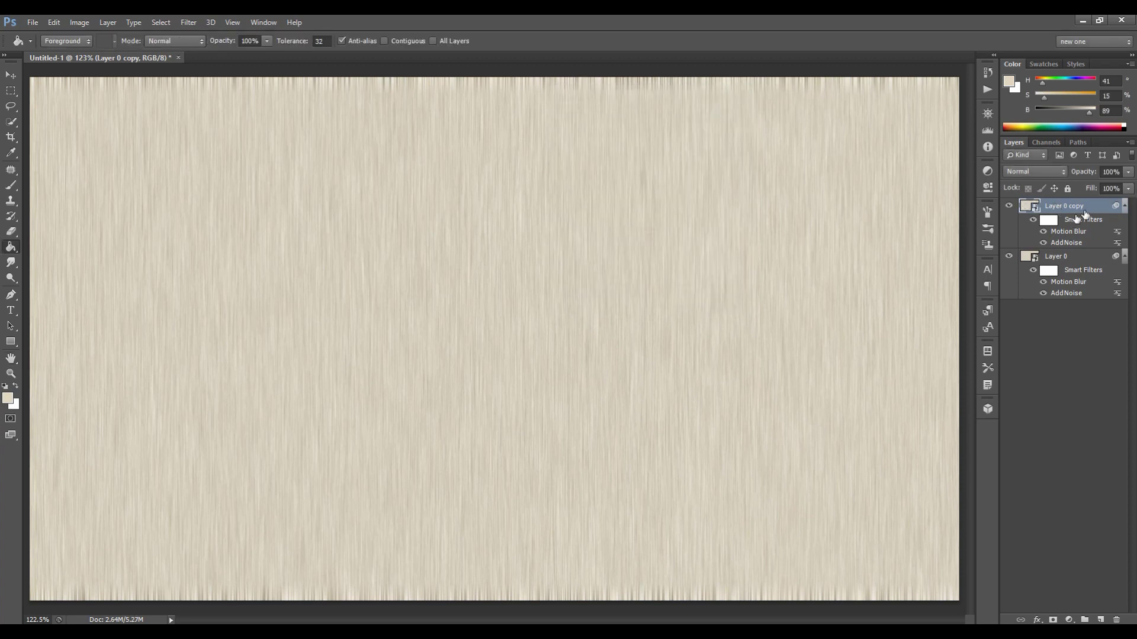
Set Layer 0 copy's opacity to 50%.
click(1110, 172)
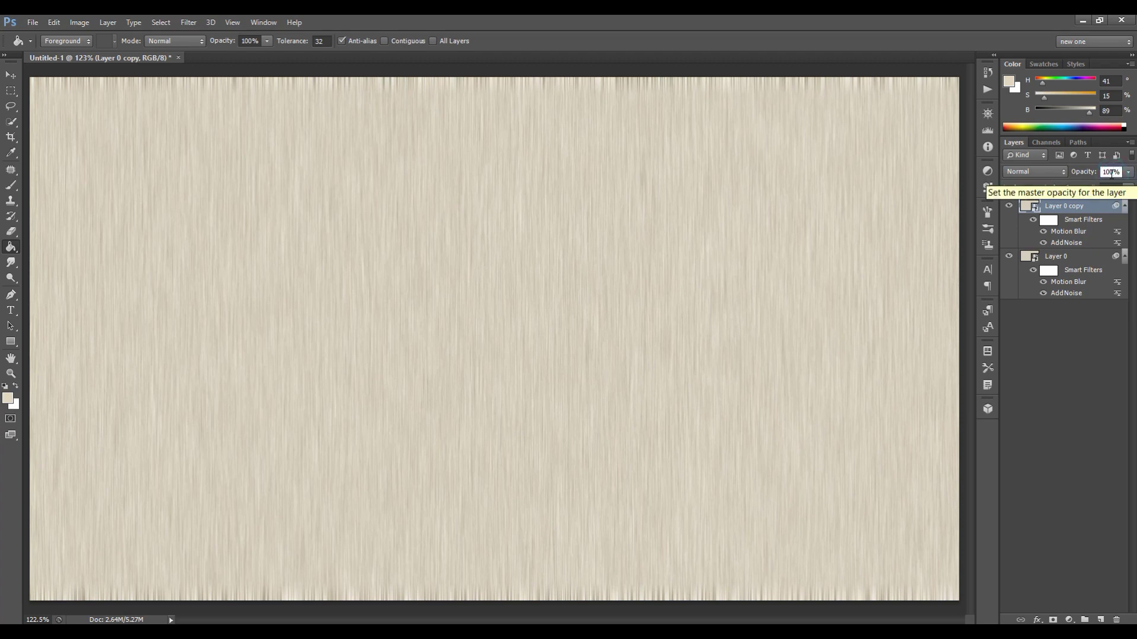
text(1)
text(50)
key(Return)
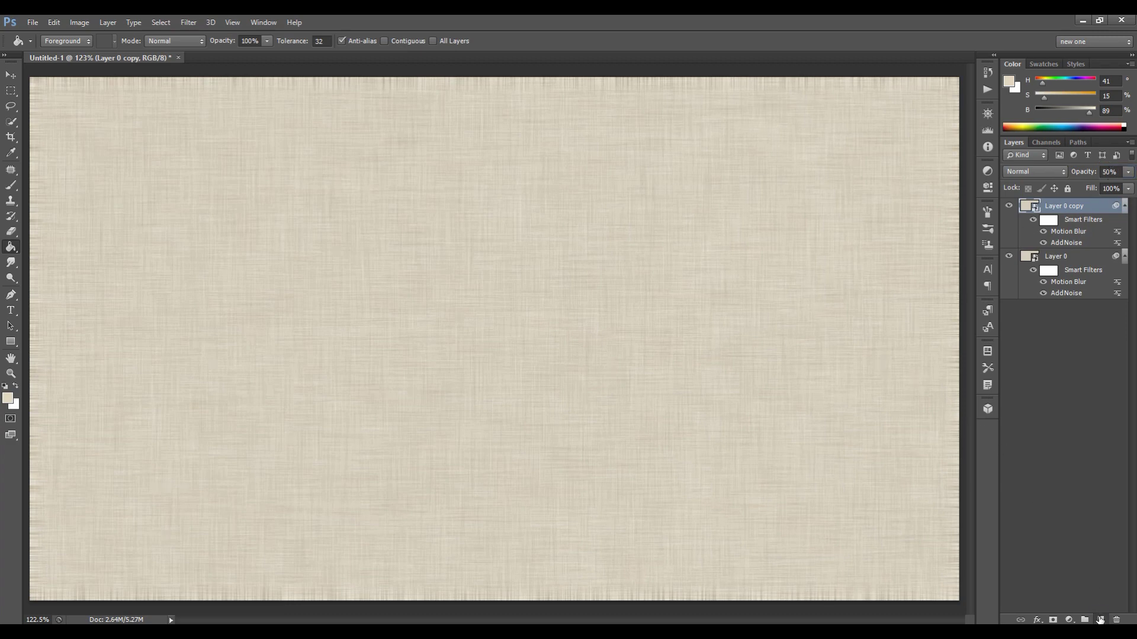
Add an empty Layer 1 and set the foreground colour to tan e2d7c0.
click(1100, 619)
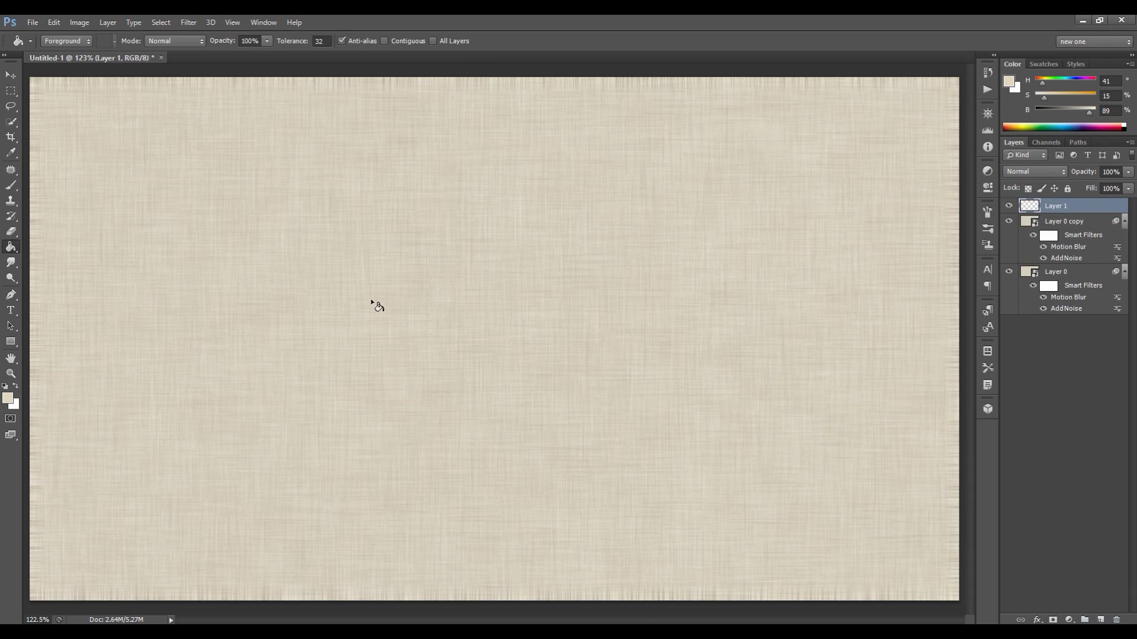
click(9, 400)
click(702, 271)
double_click(705, 271)
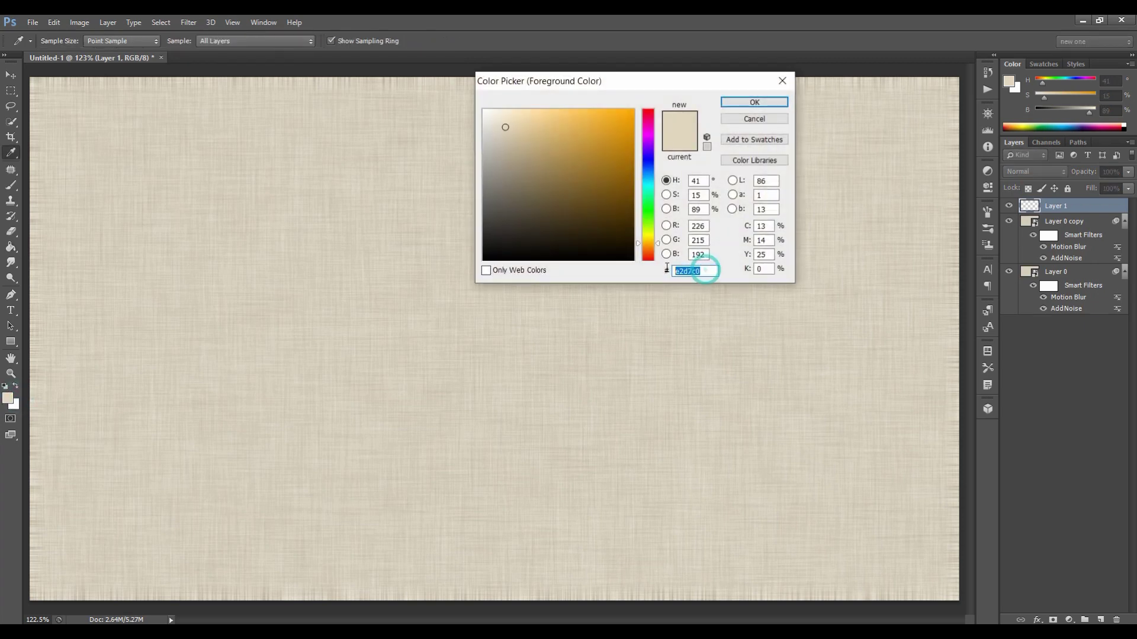
click(770, 102)
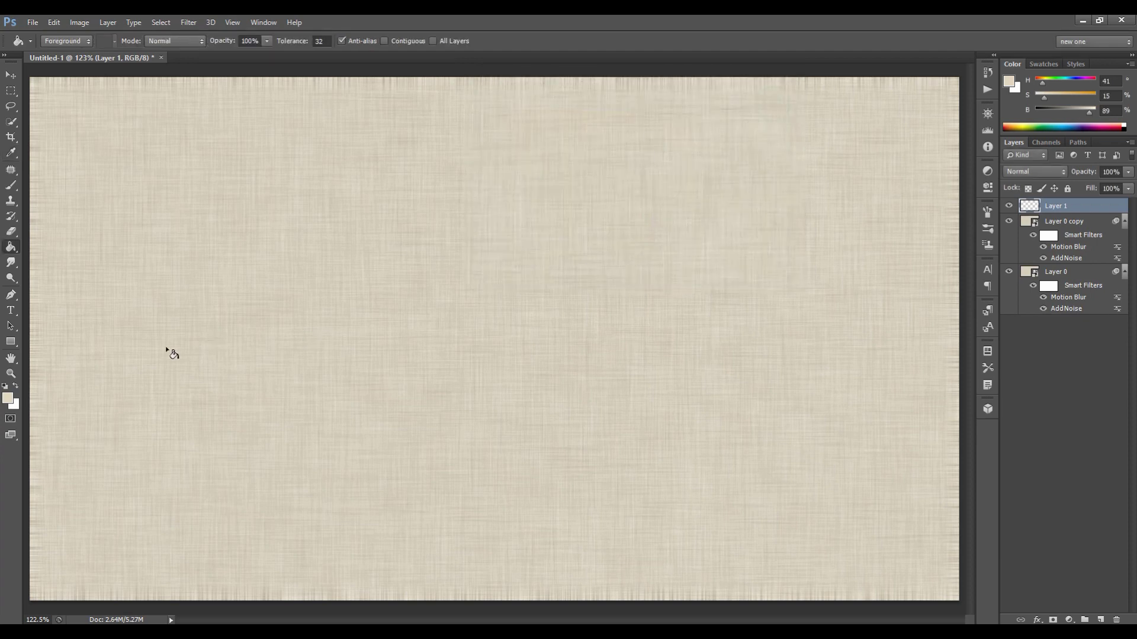
Set the background colour to white ffffff and bring up the Filter > Render menu.
click(16, 403)
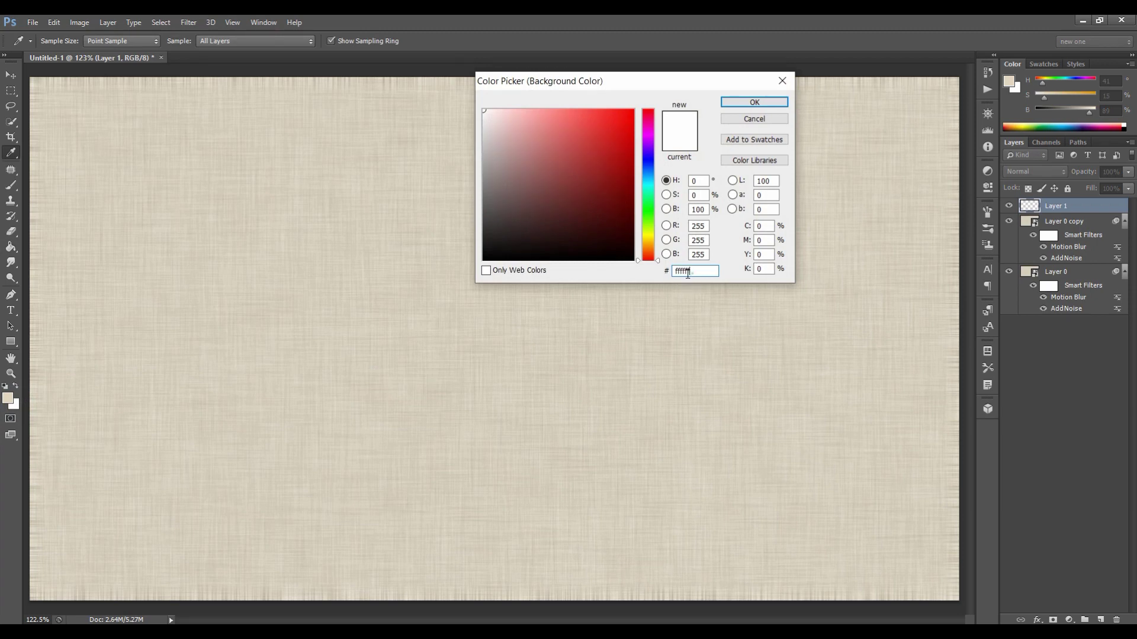
click(773, 104)
click(182, 22)
mouse_move(204, 229)
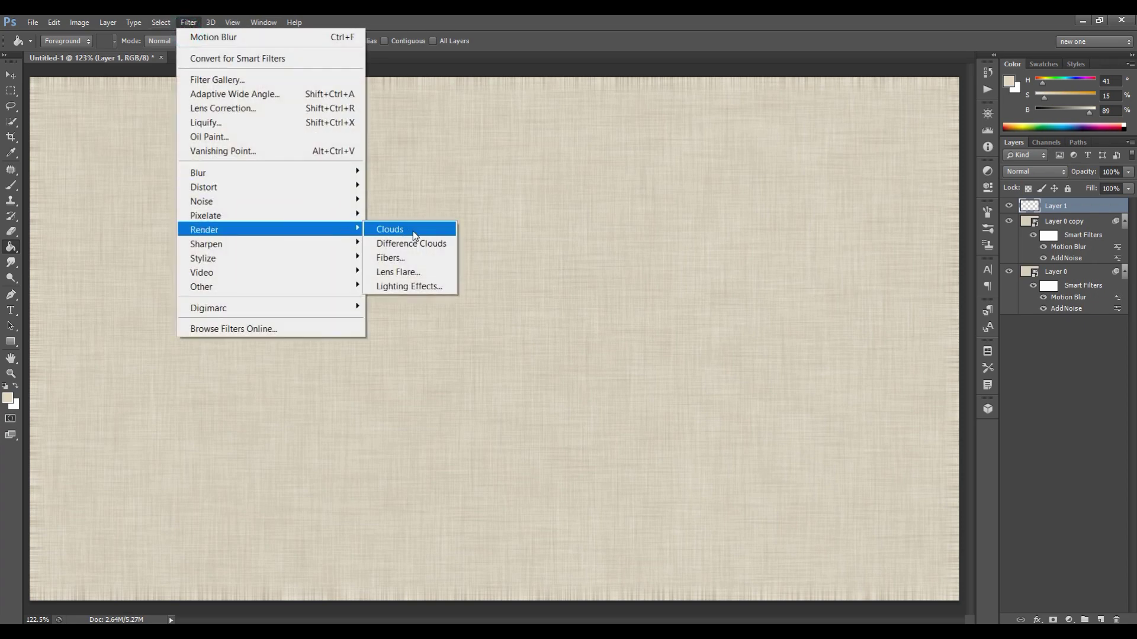
Render Clouds on Layer 1 and set its blend mode to Multiply.
click(414, 229)
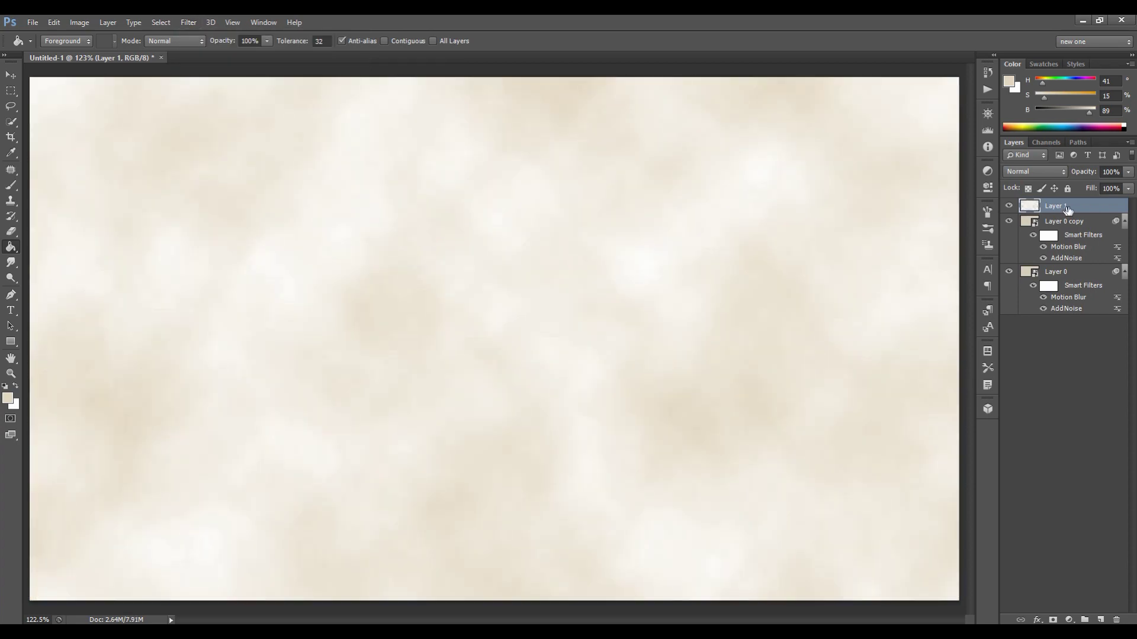
click(1039, 172)
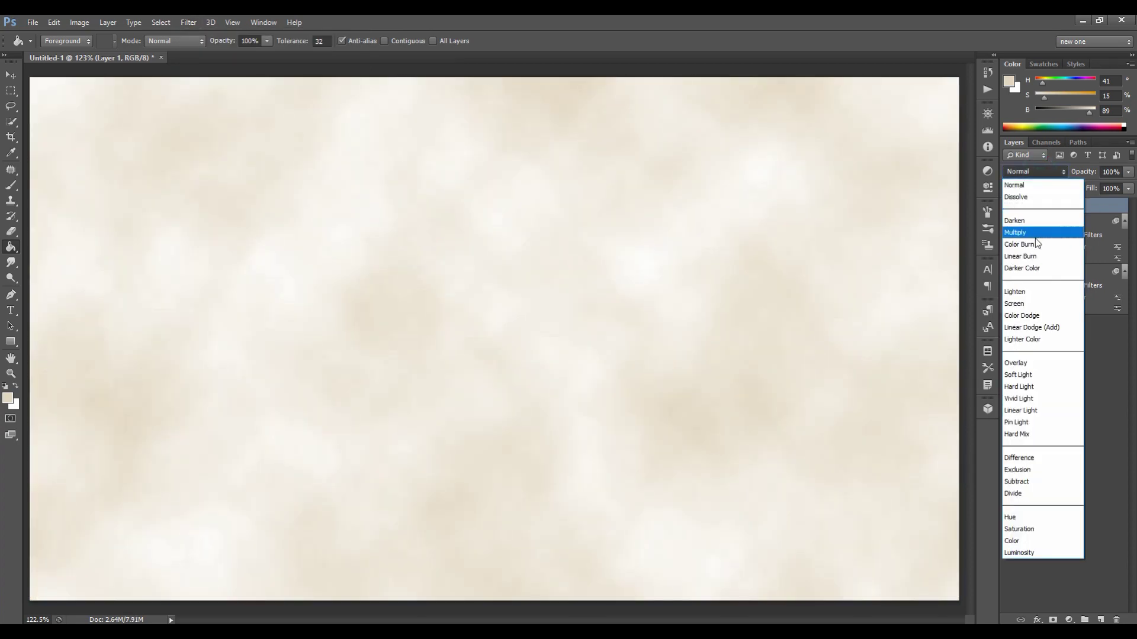
click(1050, 234)
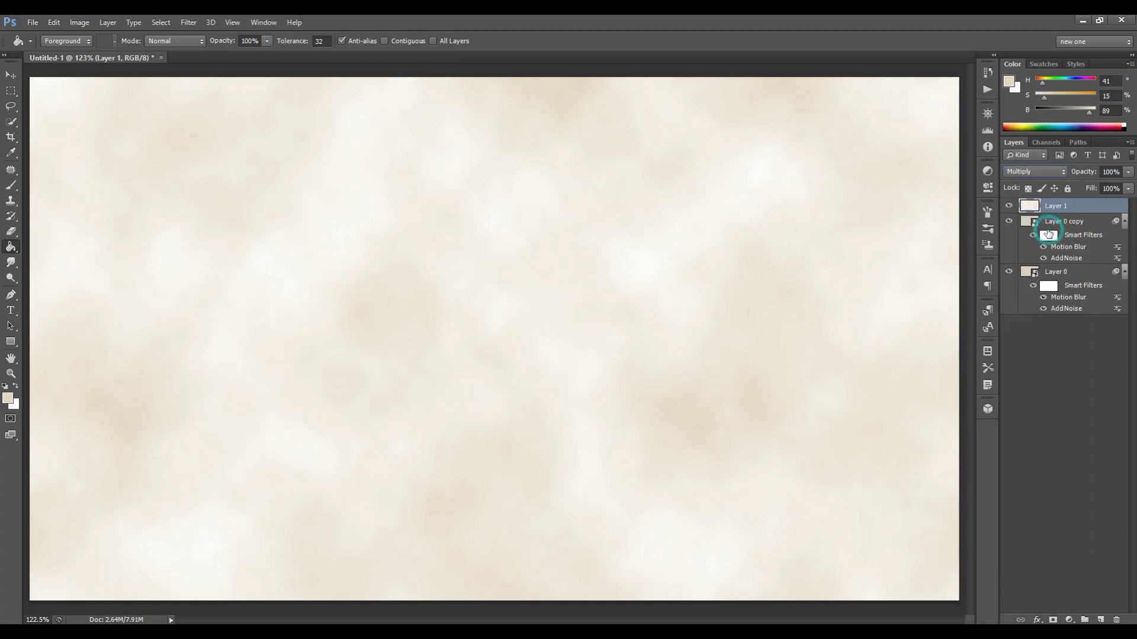
click(1069, 620)
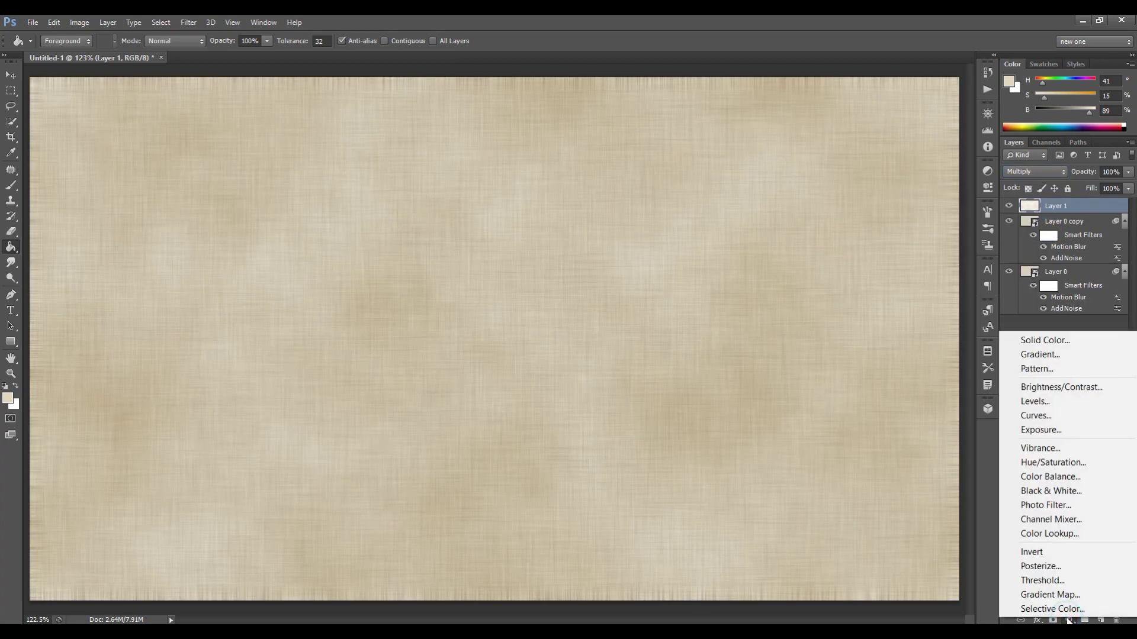
Add a gradient fill using Black, White with the white stop changed to grey a8a8a8.
click(1076, 358)
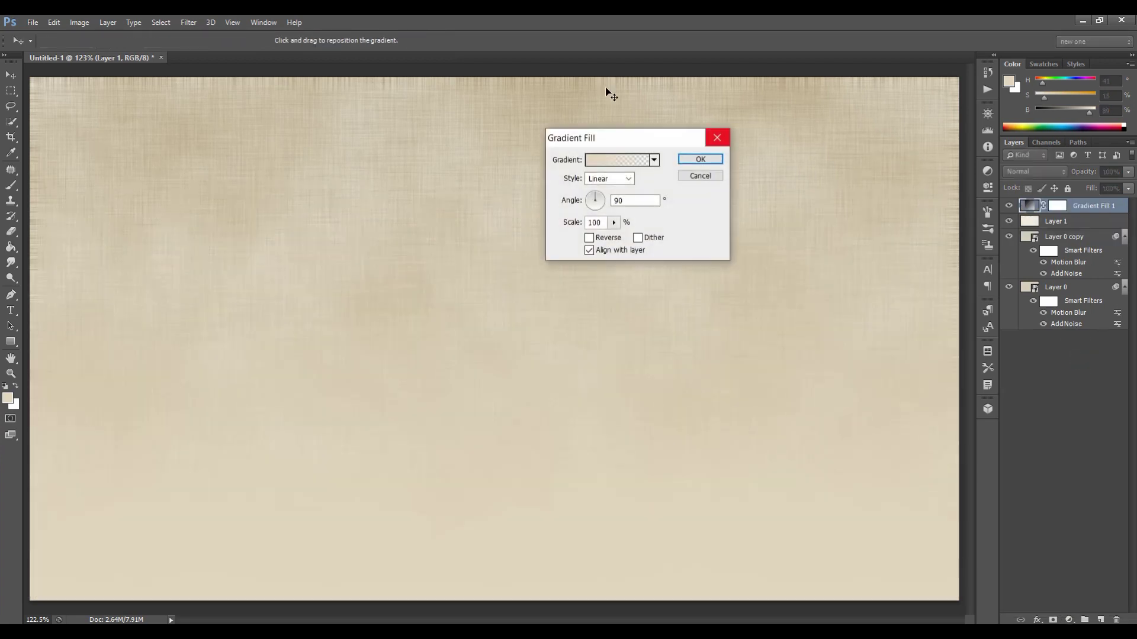
click(618, 160)
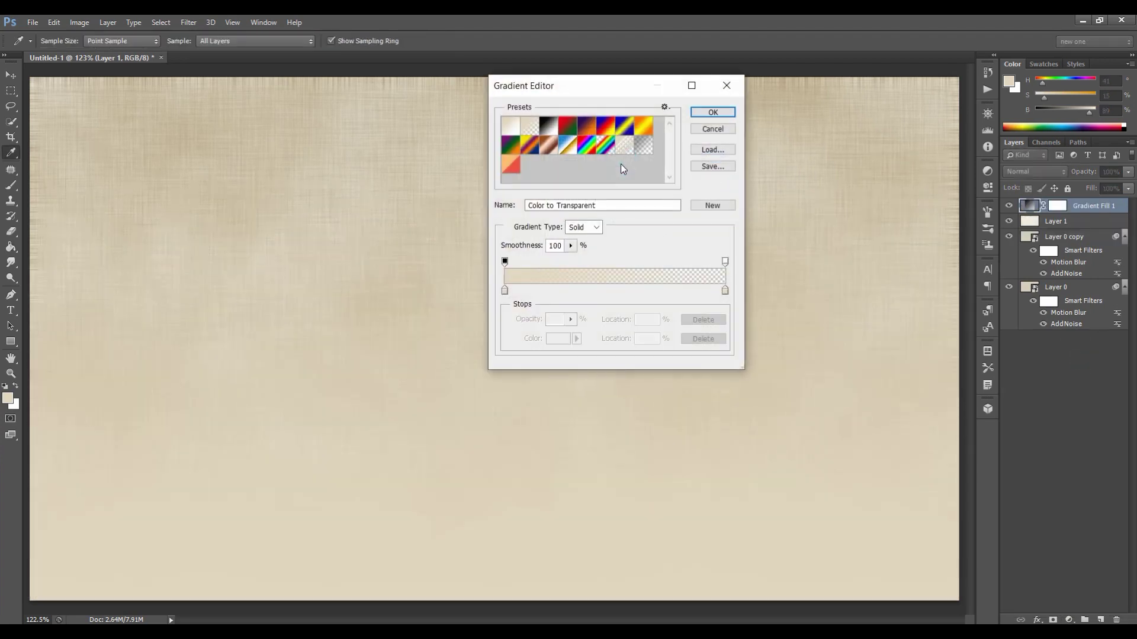
click(550, 131)
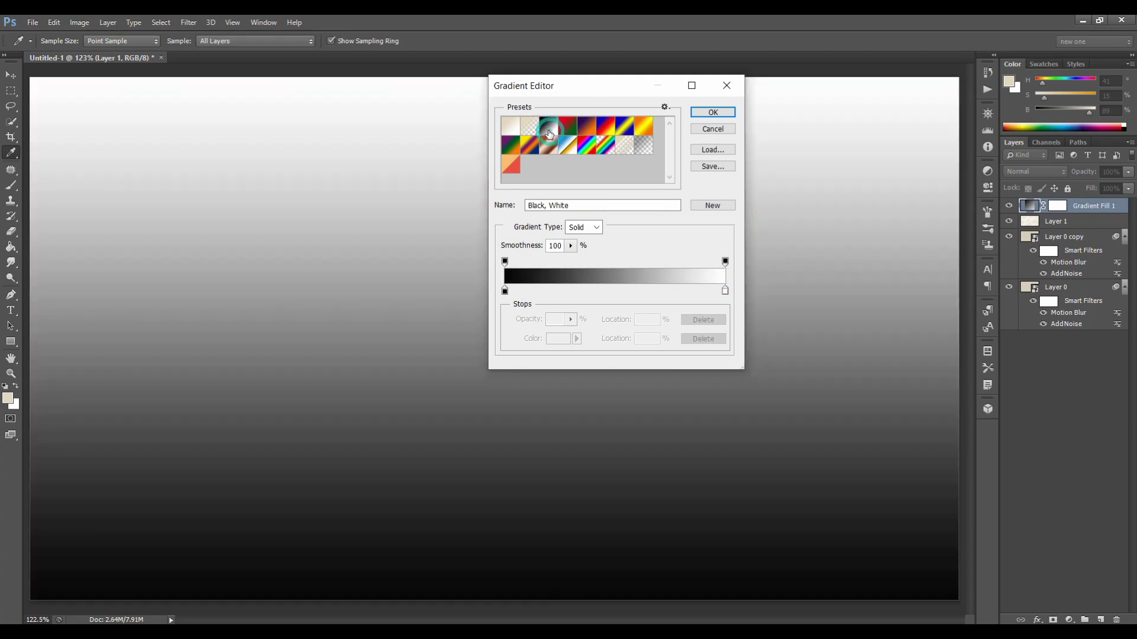
click(725, 291)
click(557, 343)
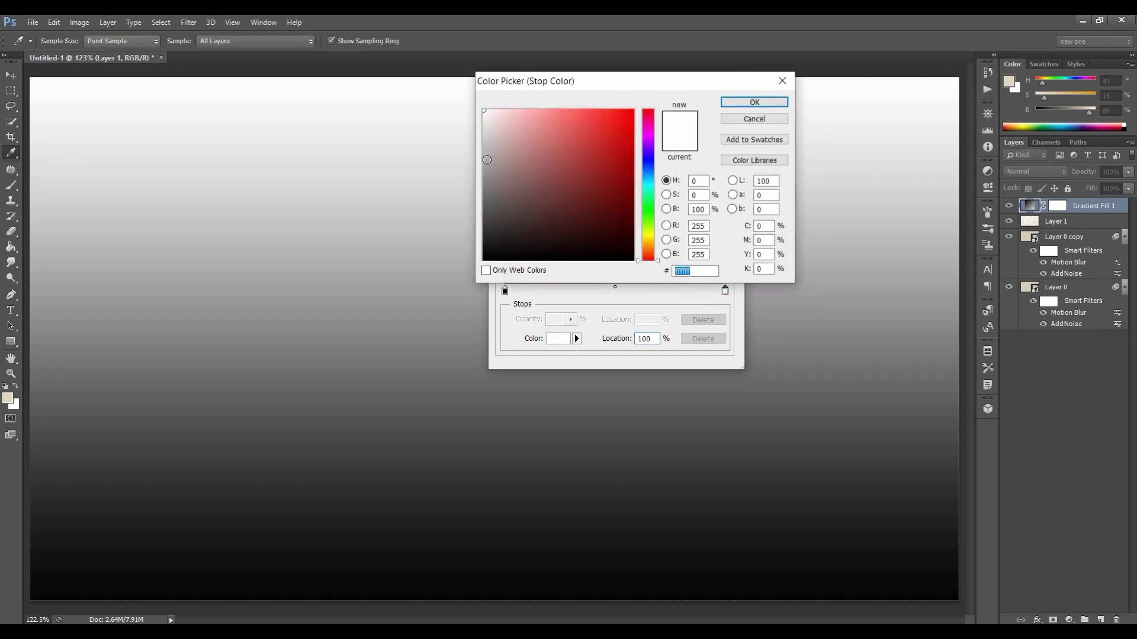
drag(487, 159, 477, 160)
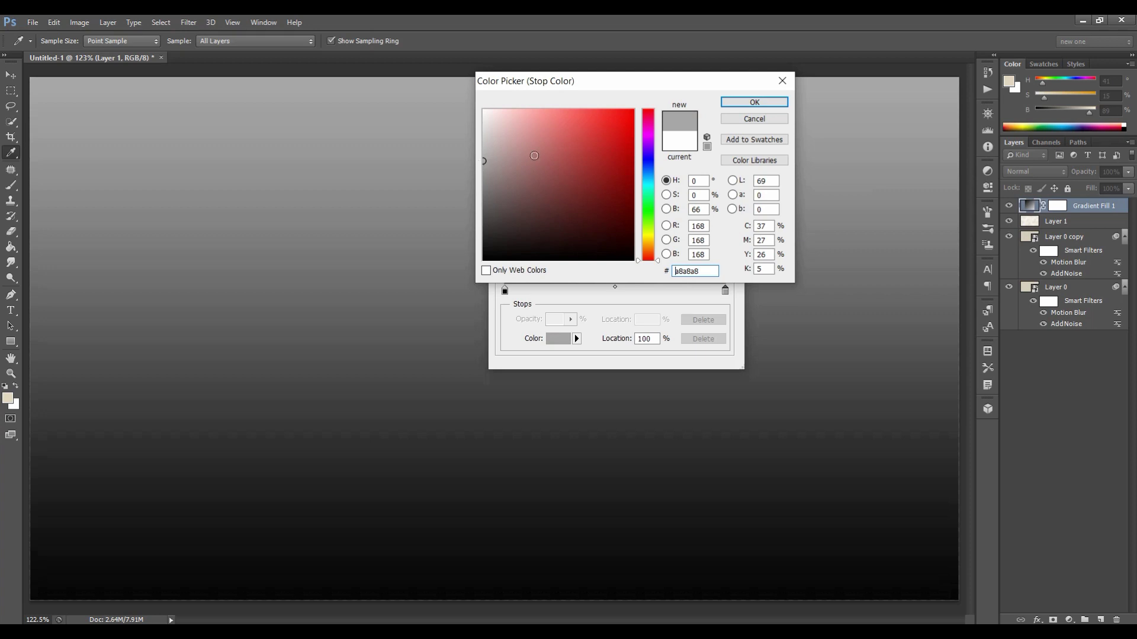
click(755, 99)
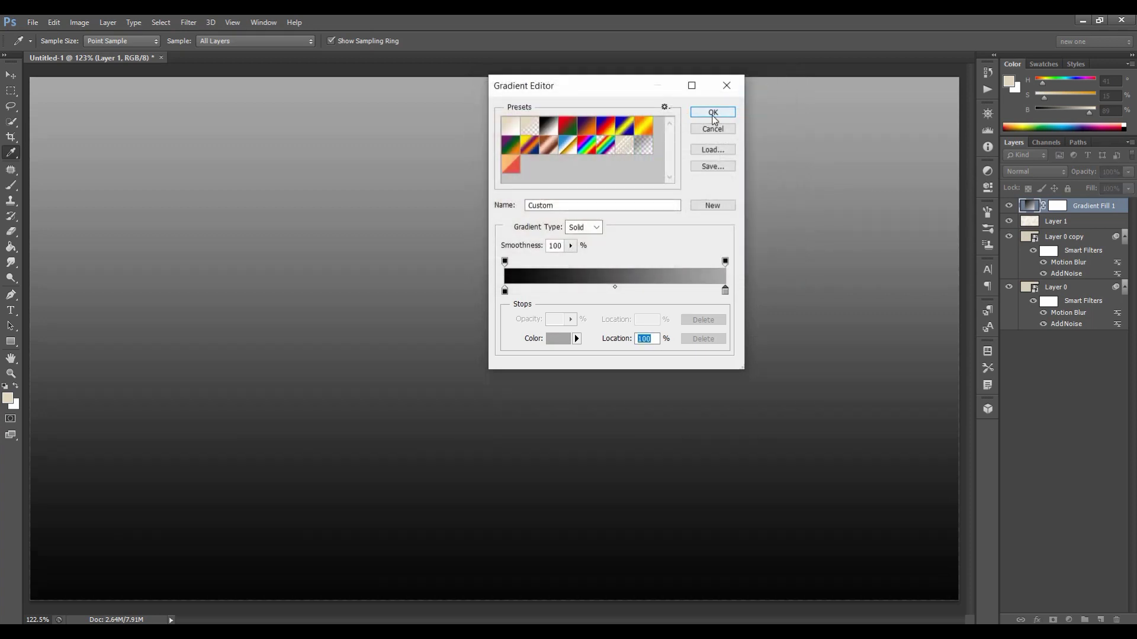
click(713, 114)
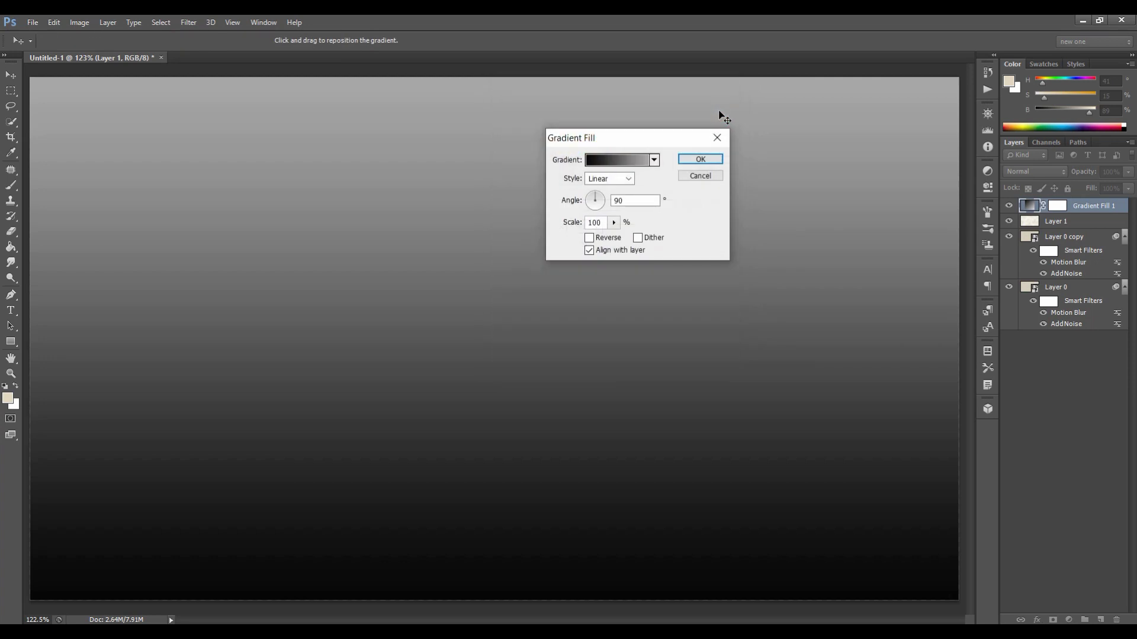
Make the gradient Radial at 180% scale, reversed, and confirm the fill layer.
click(619, 179)
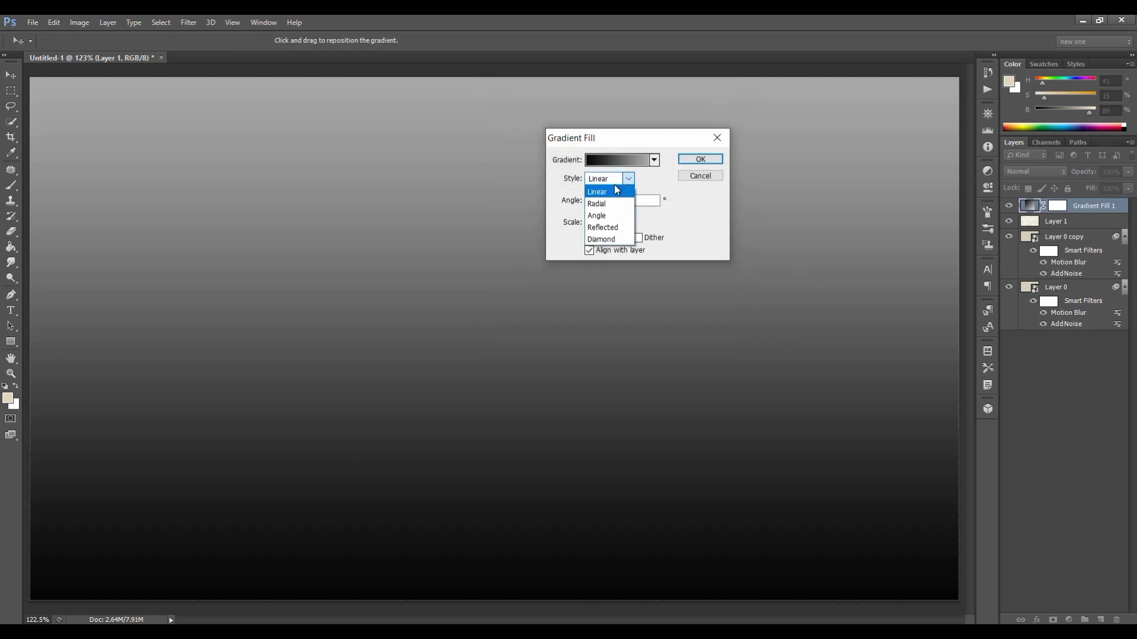
click(607, 204)
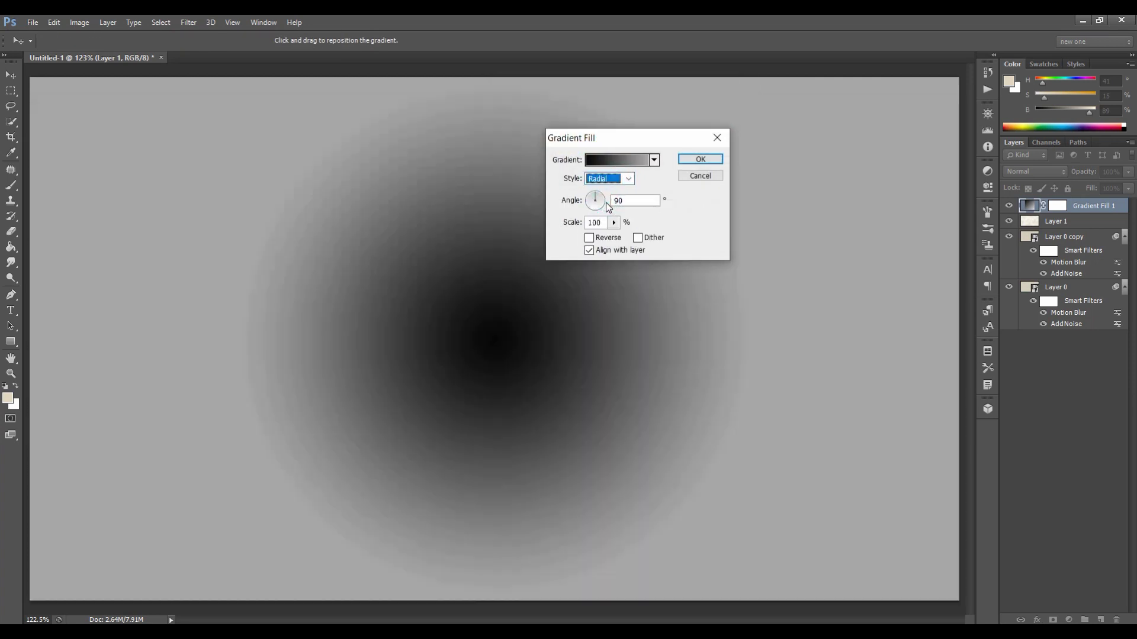
key(Tab)
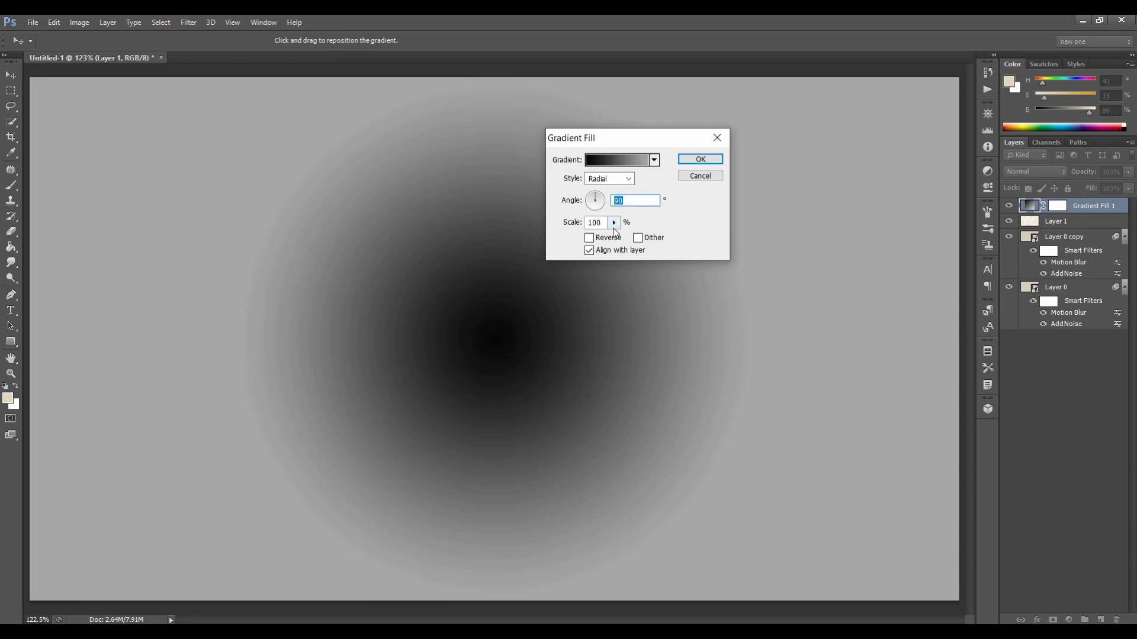
click(614, 223)
double_click(599, 222)
text(180)
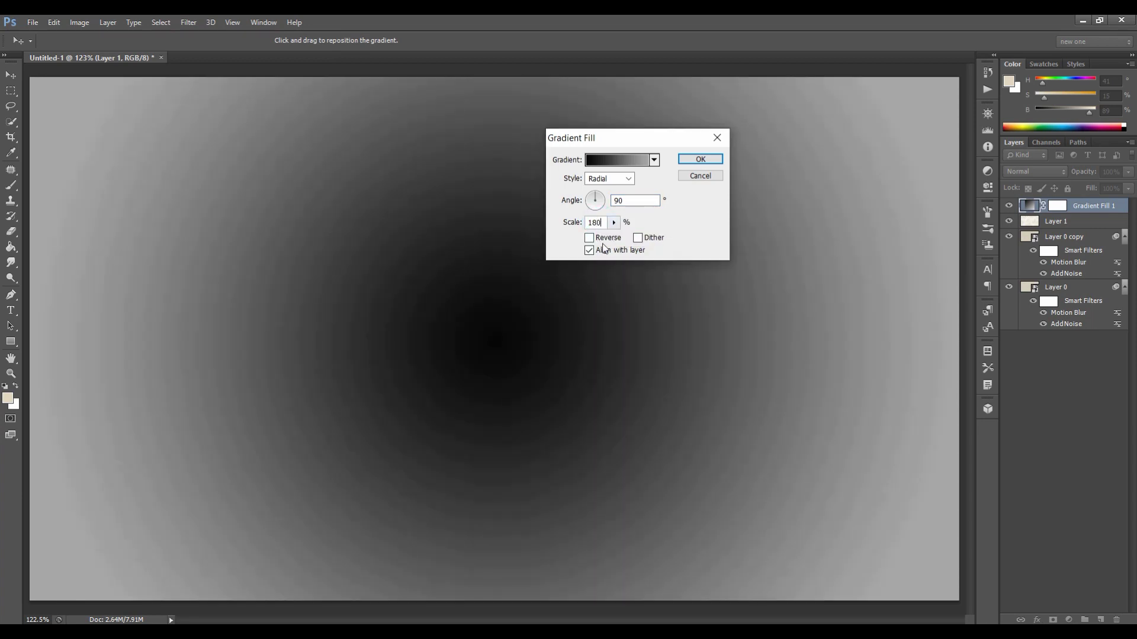
click(590, 239)
click(700, 160)
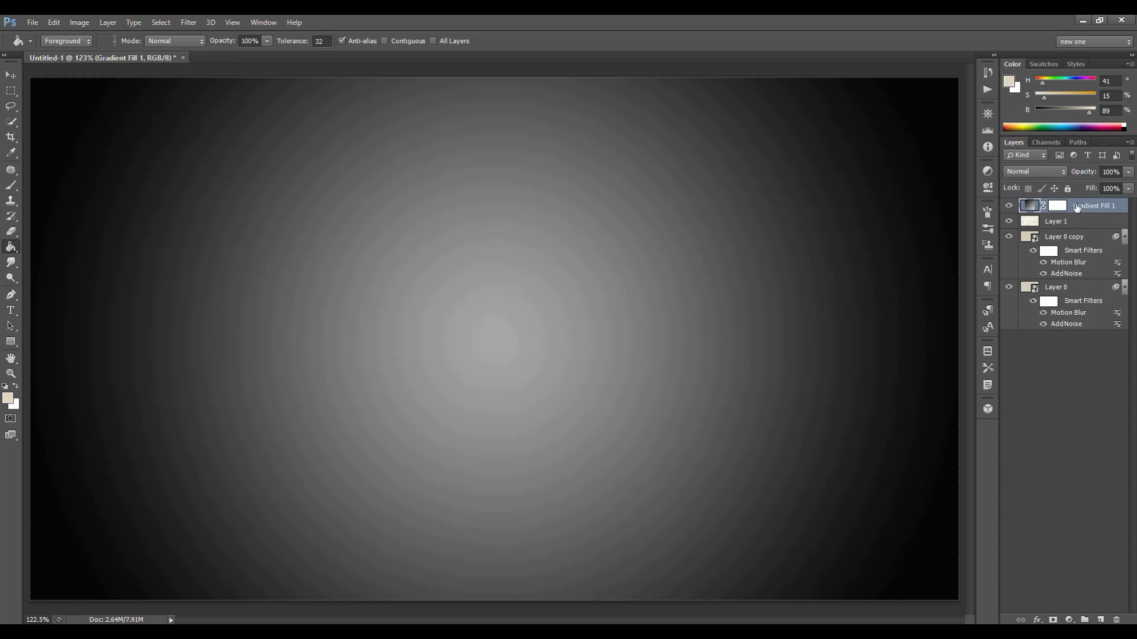
Set Gradient Fill 1's blend mode to Overlay to vignette the linen.
click(1040, 172)
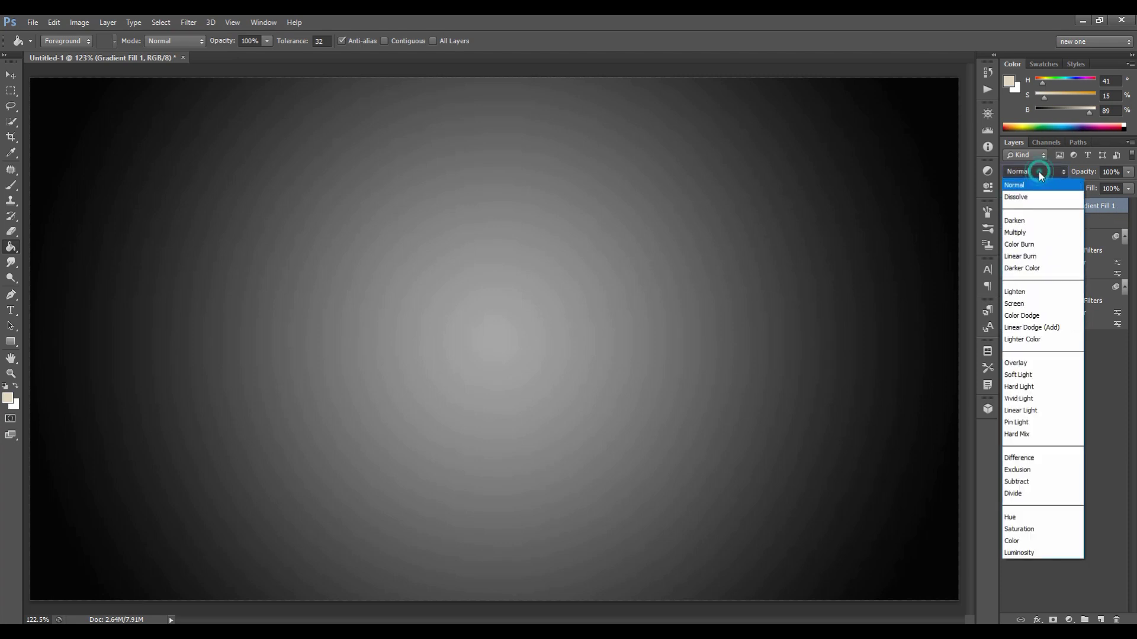
click(1044, 364)
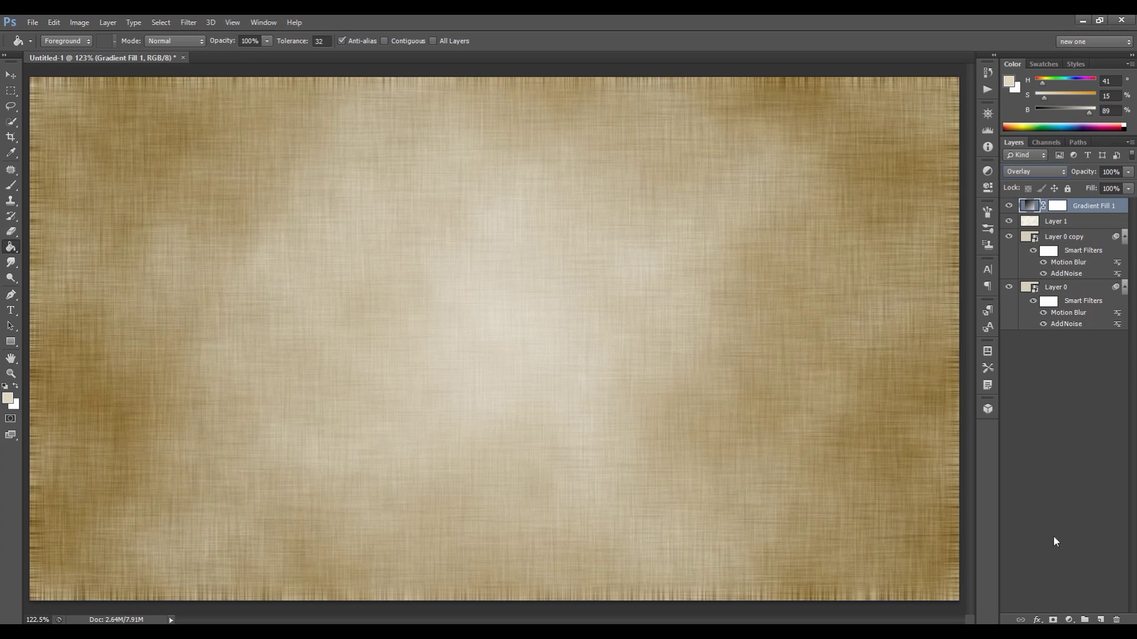
click(1069, 620)
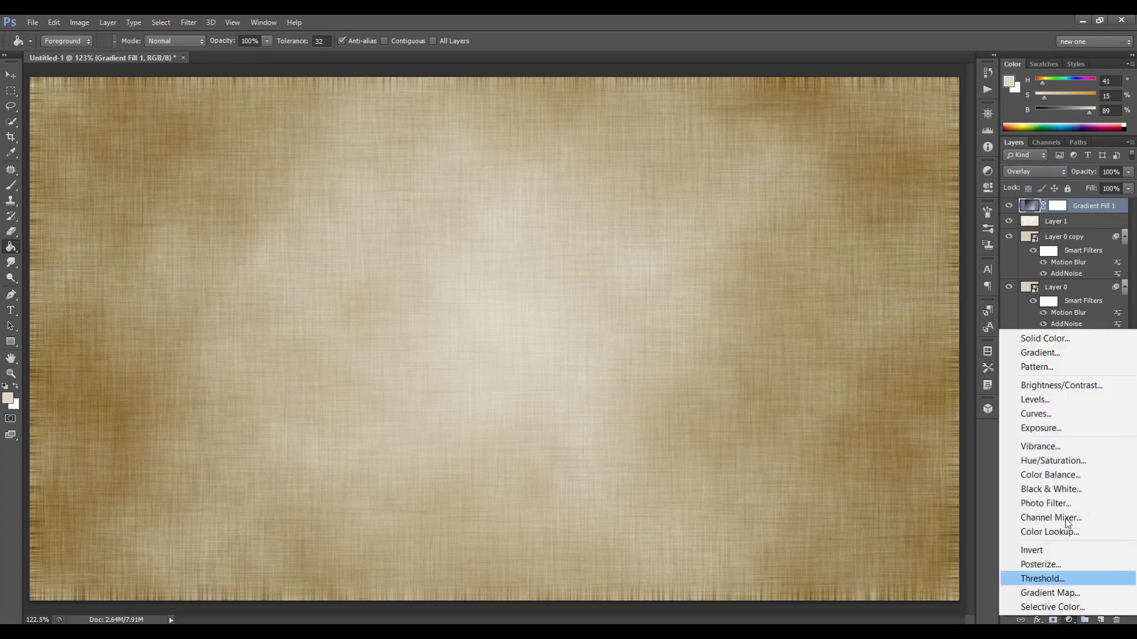
Add a colorized Hue/Saturation layer at Hue 42, Saturation 33, then collapse its Properties panel.
click(1082, 459)
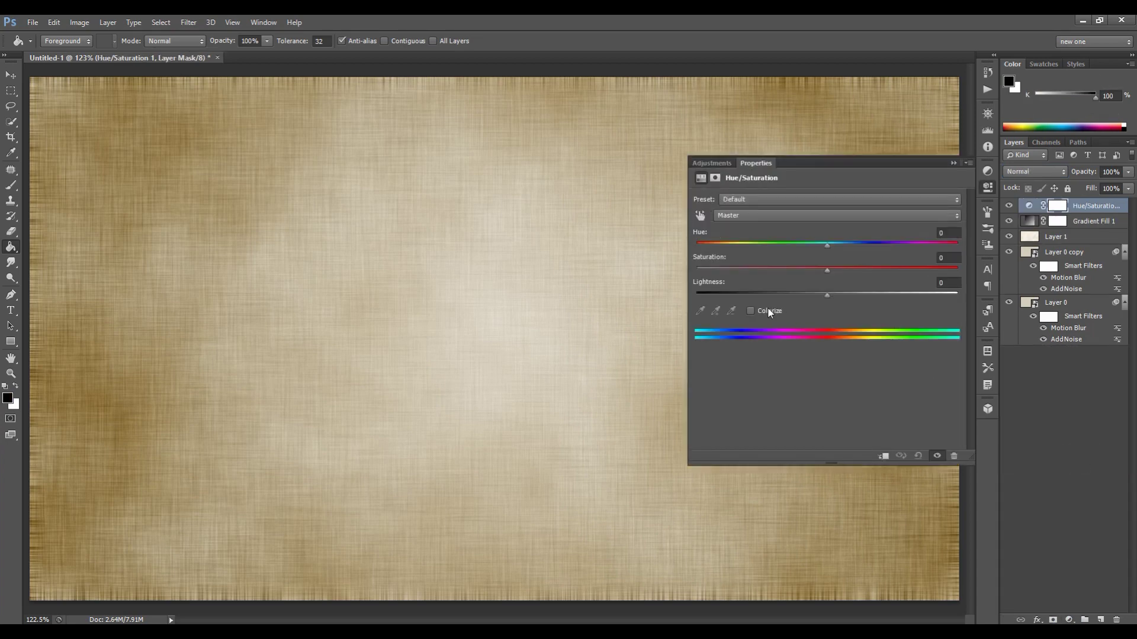
click(750, 311)
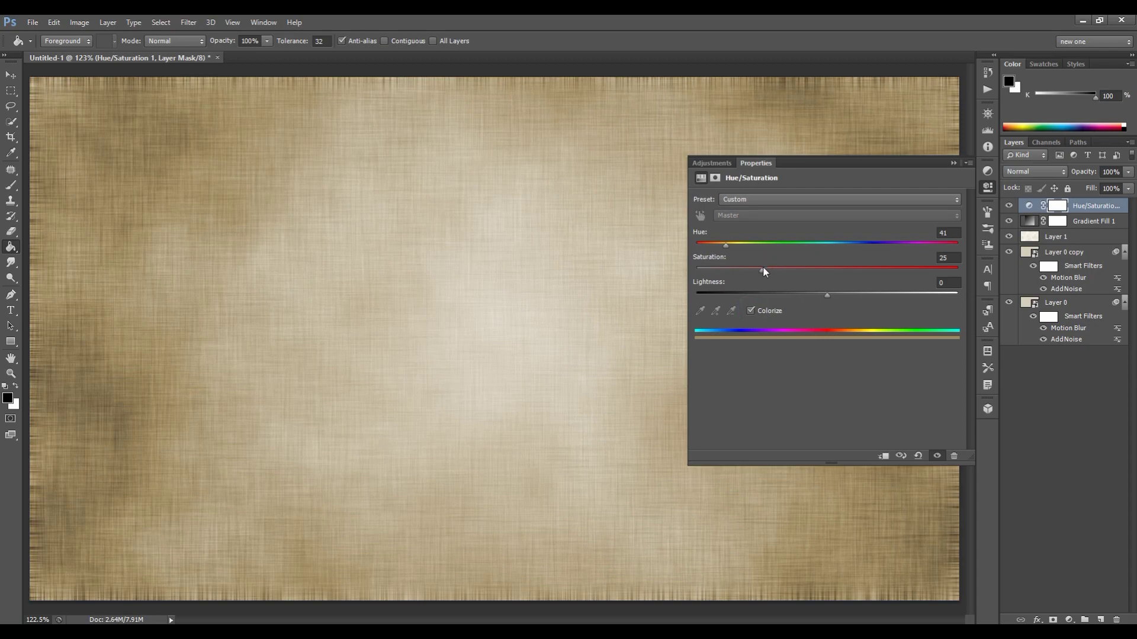
mouse_move(761, 270)
mouse_down()
mouse_move(915, 270)
mouse_move(807, 280)
mouse_up()
mouse_move(727, 245)
mouse_down()
mouse_move(911, 245)
mouse_move(758, 267)
mouse_move(901, 249)
mouse_move(710, 304)
mouse_move(727, 290)
mouse_up()
click(953, 164)
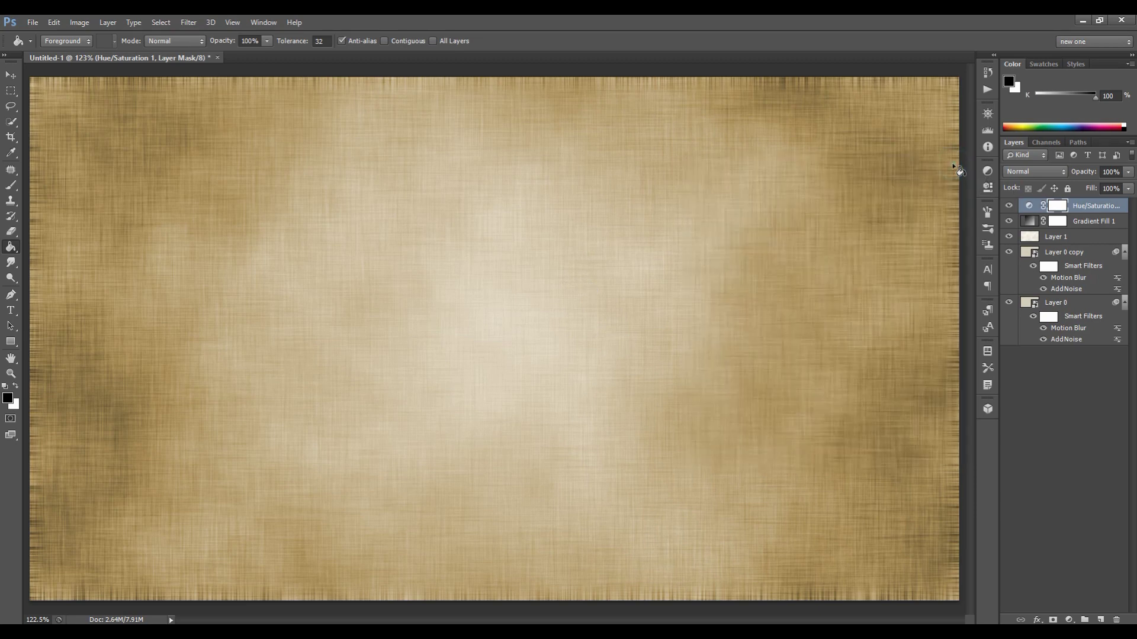